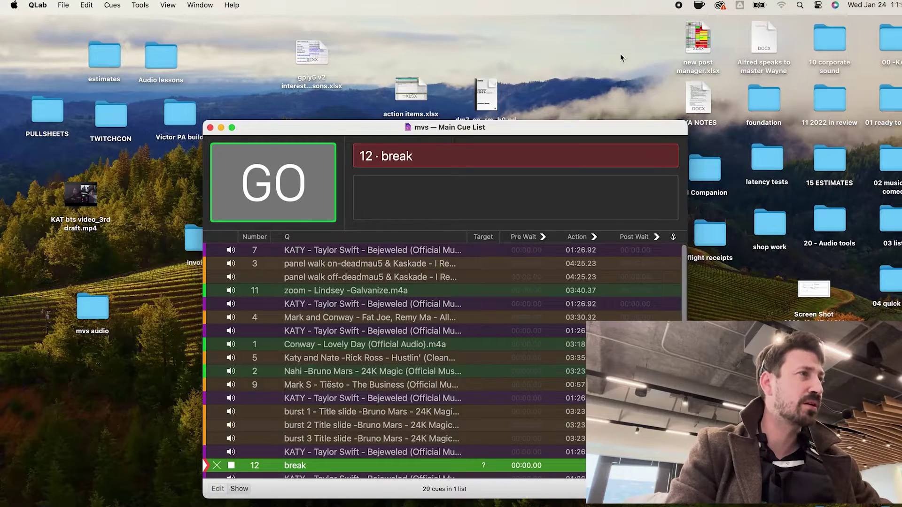
Check the Mac's model, chip, memory and macOS version in its system information
left_click(14, 5)
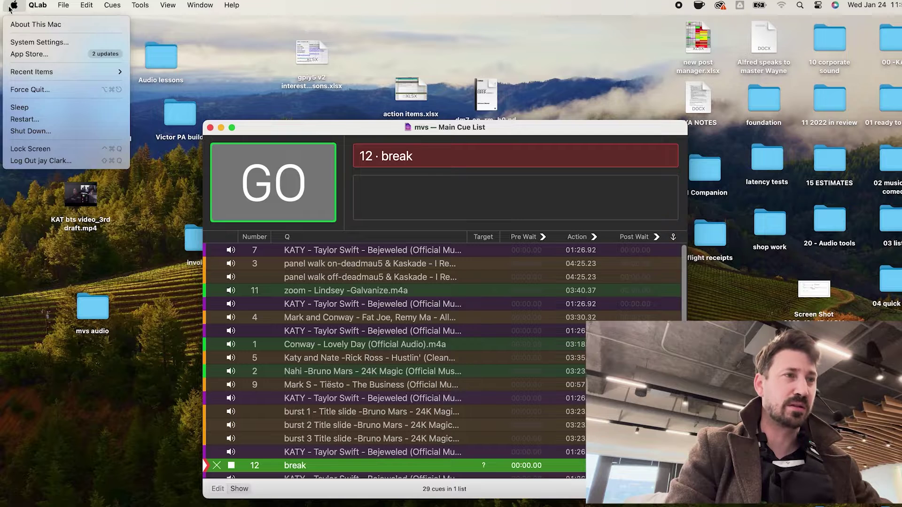
left_click(29, 28)
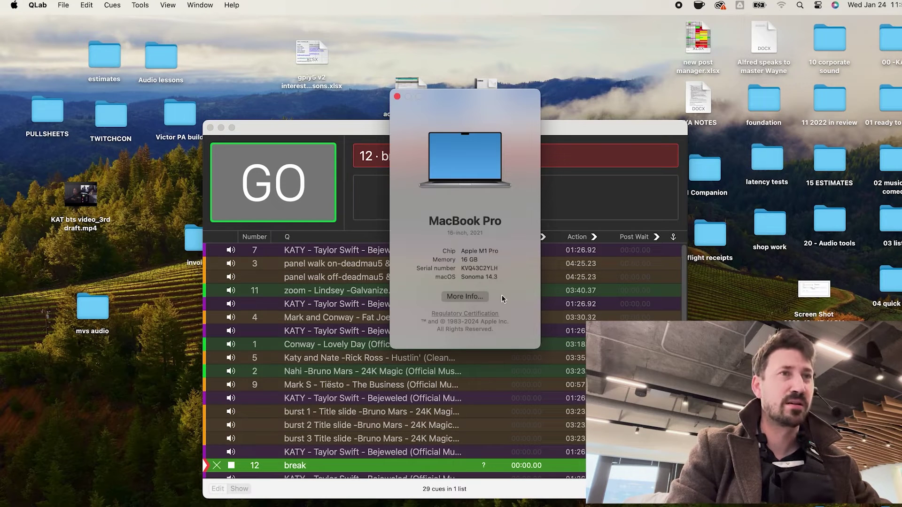
left_click(398, 98)
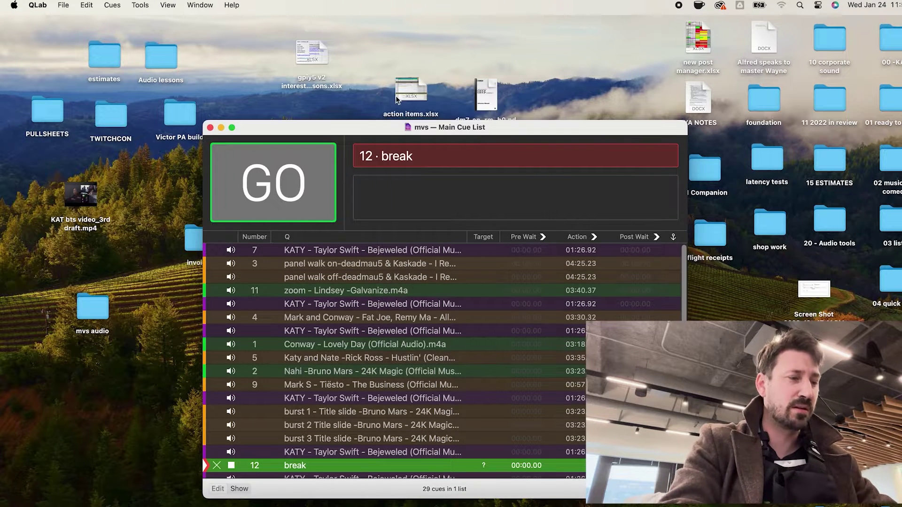
key("super+space")
type("c")
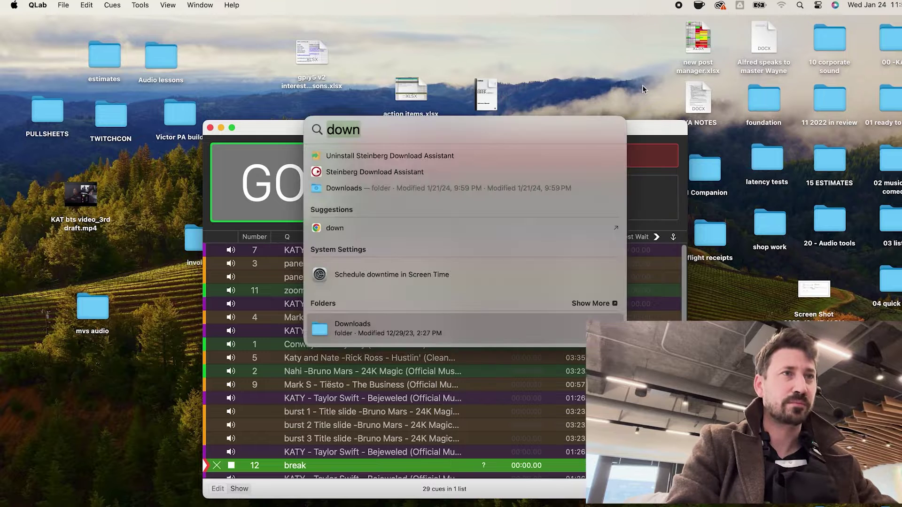
type("ompanion")
key("Return")
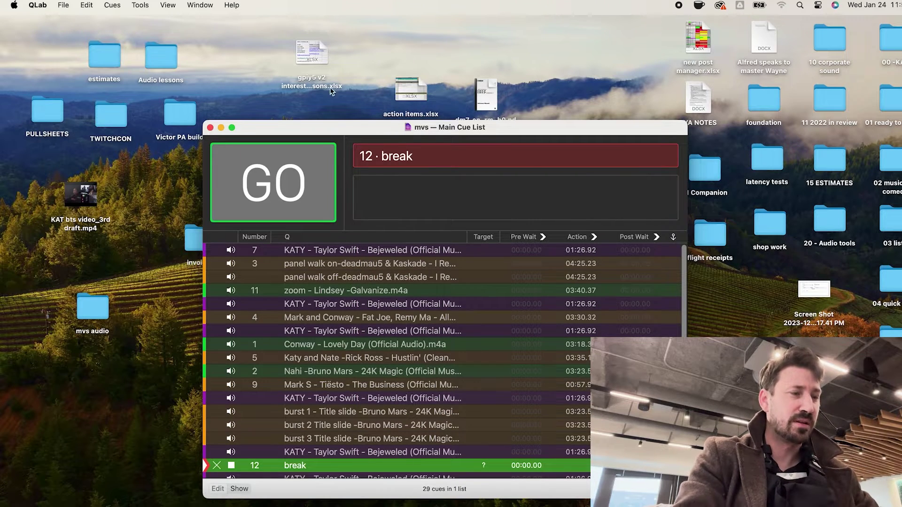
left_click(221, 128)
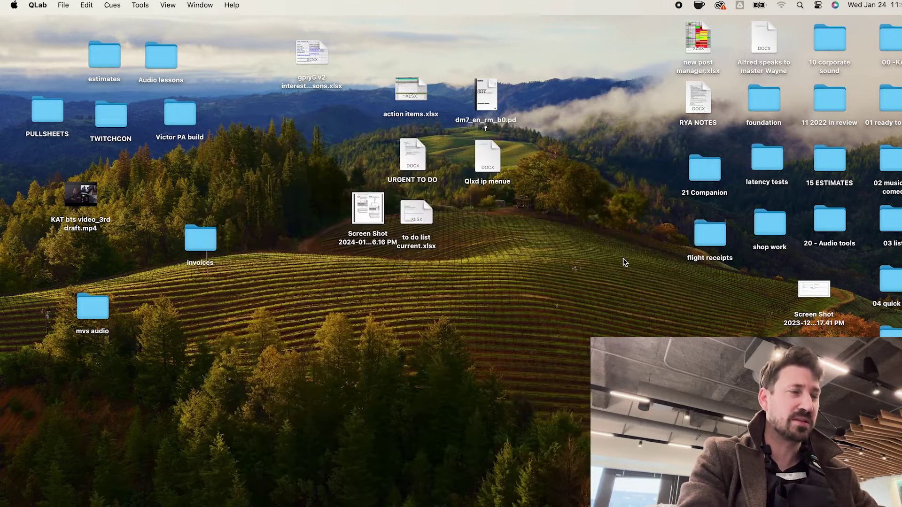
key("super+space")
key("BackSpace")
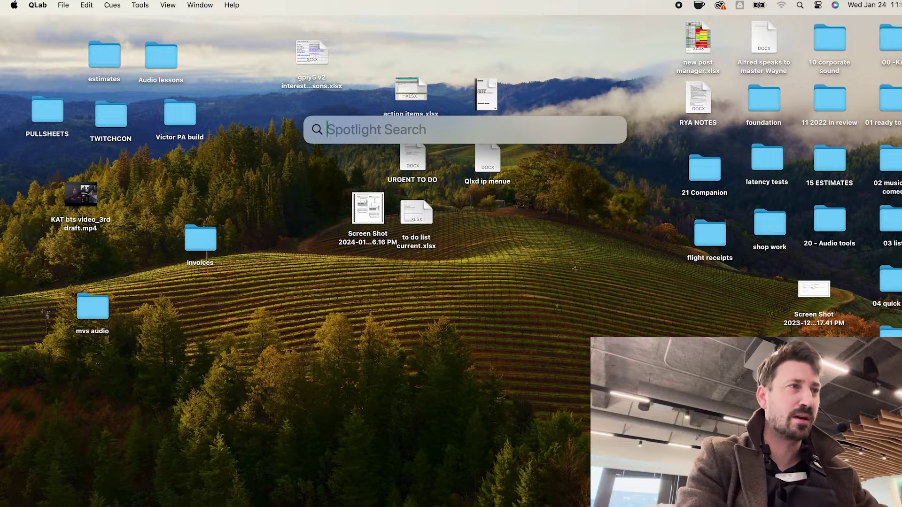
type("companion")
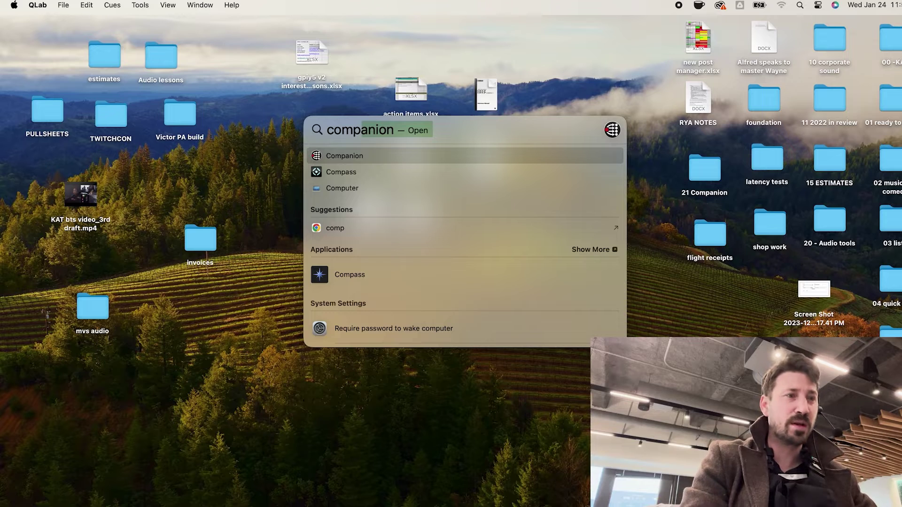
left_click(586, 433)
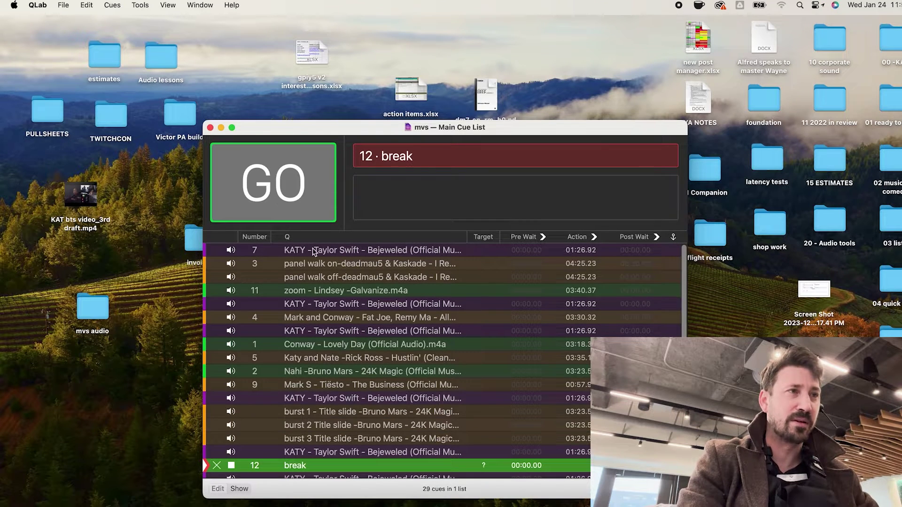
Switch to Bitfocus Companion and open its admin interface in an enlarged browser window
mouse_move(495, 137)
left_mouse_down()
mouse_move(497, 115)
mouse_move(478, 140)
left_mouse_up()
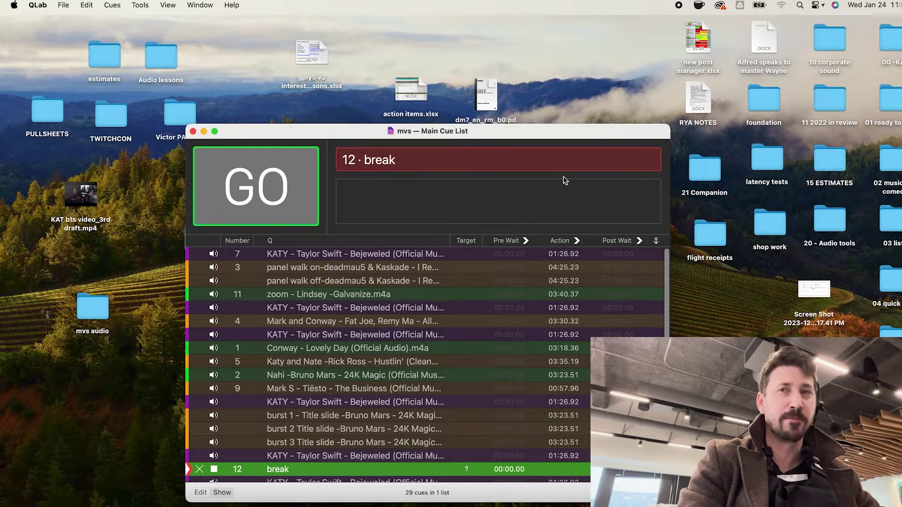
key("super+space")
type("comp")
key("Escape")
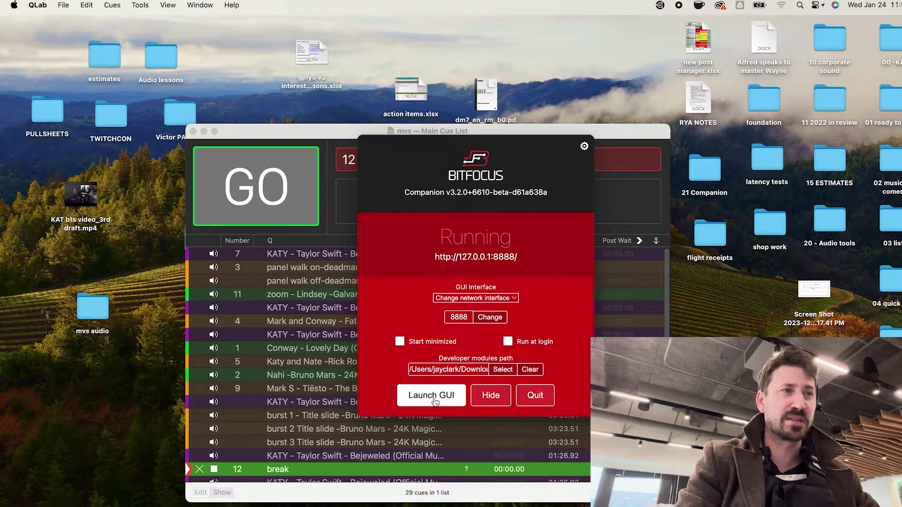
left_click(433, 396)
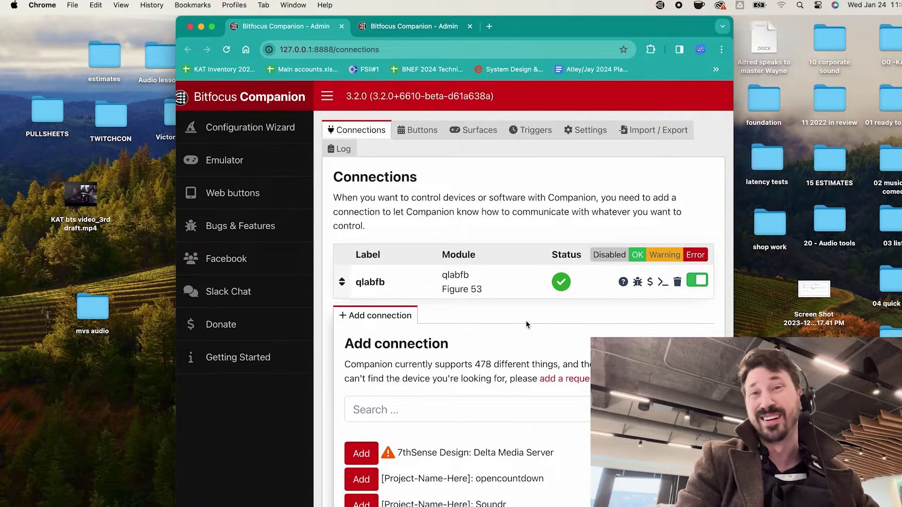
left_click(212, 27)
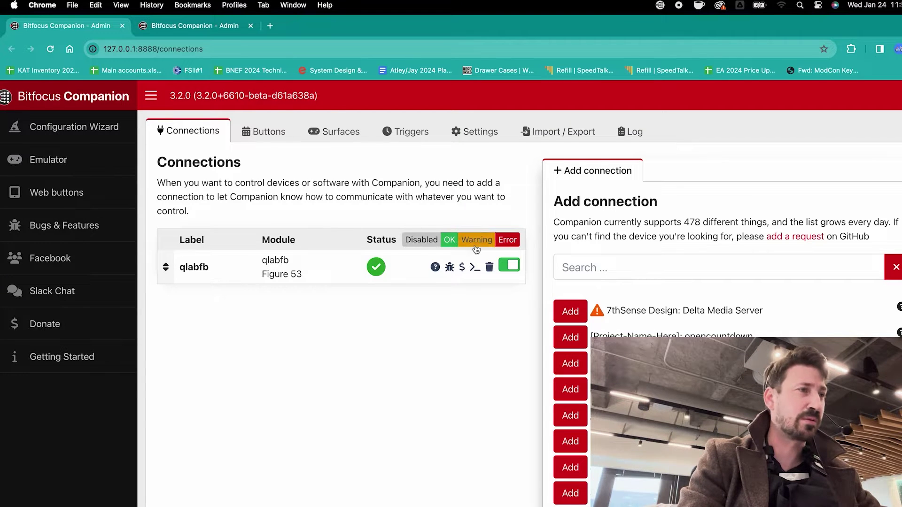
Delete the existing qlabfb connection from Companion and confirm the deletion
left_click(487, 266)
left_click(569, 242)
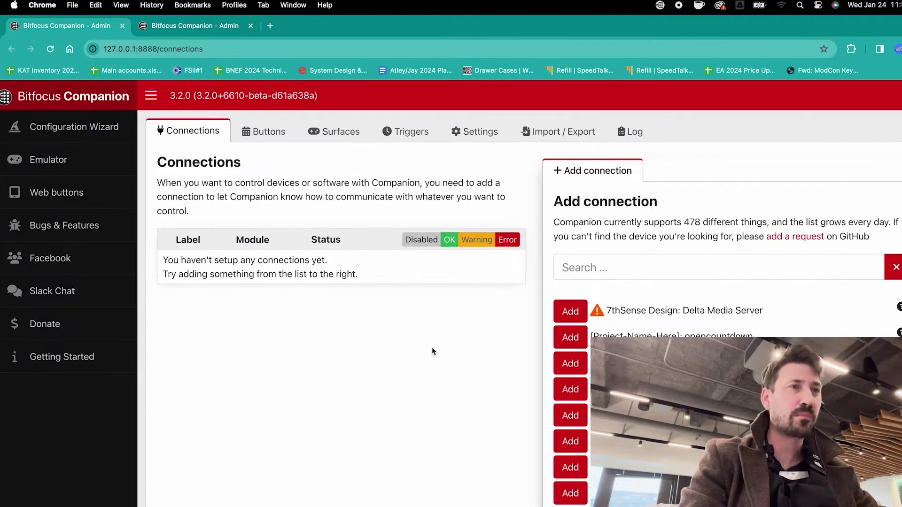
Look through Companion's import/export options and its settings for buttons, grid and surfaces
left_click(573, 133)
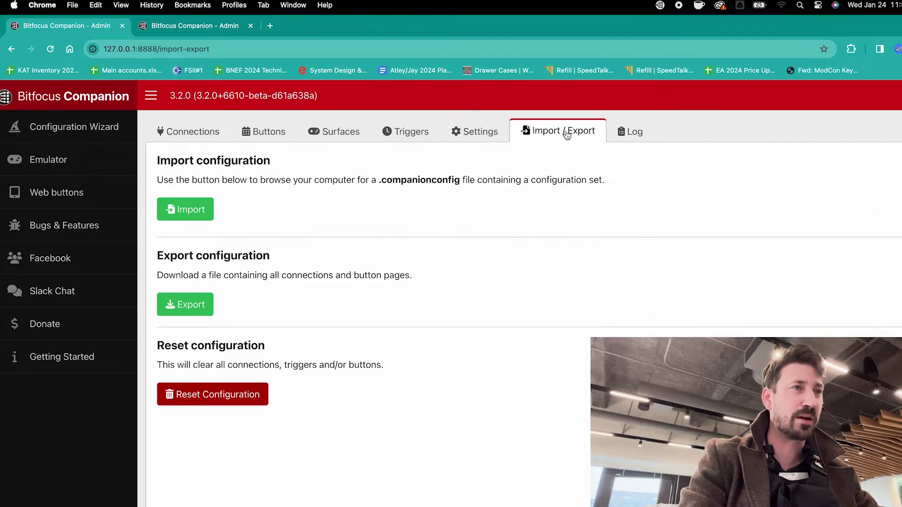
left_click(480, 132)
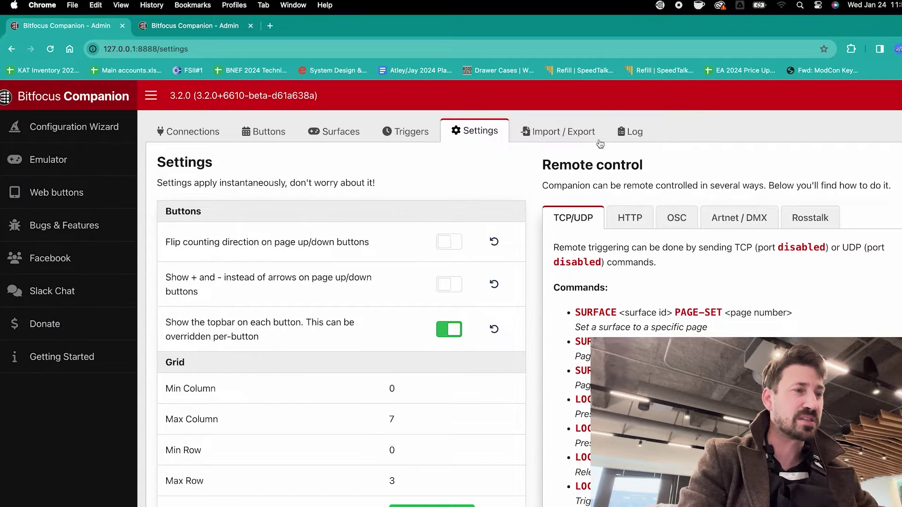
left_click(559, 132)
left_click(476, 131)
scroll(403, 287, "down", 3)
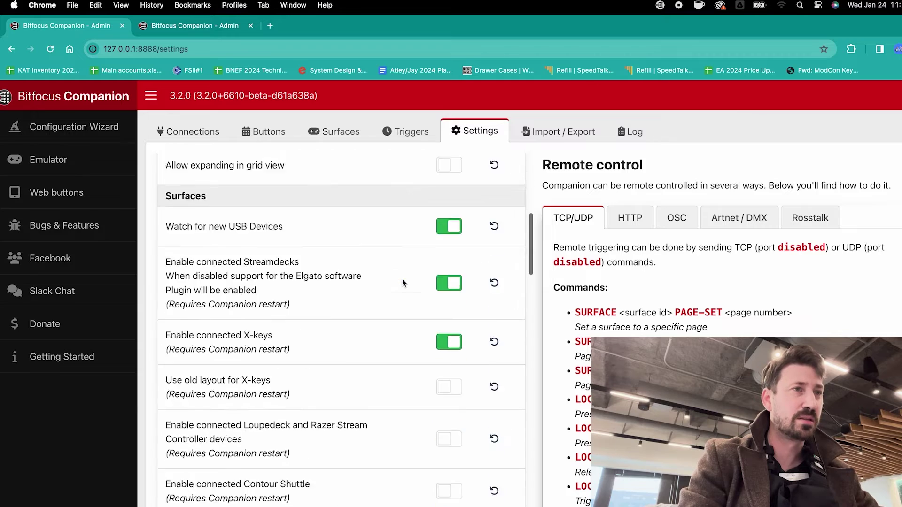
scroll(402, 284, "down", 10)
scroll(402, 278, "up", 15)
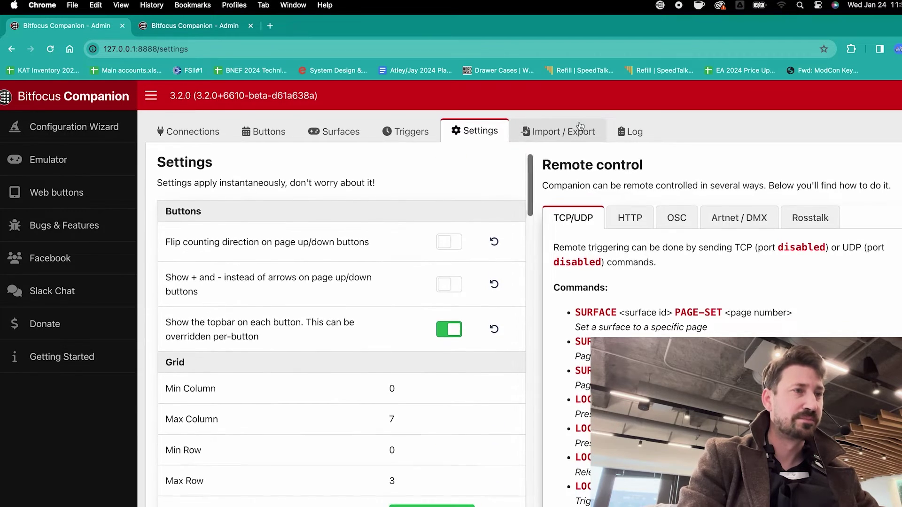
Export a backup and reset the full configuration: connections, buttons, triggers, custom variables, surfaces and settings
left_click(566, 131)
left_click(245, 396)
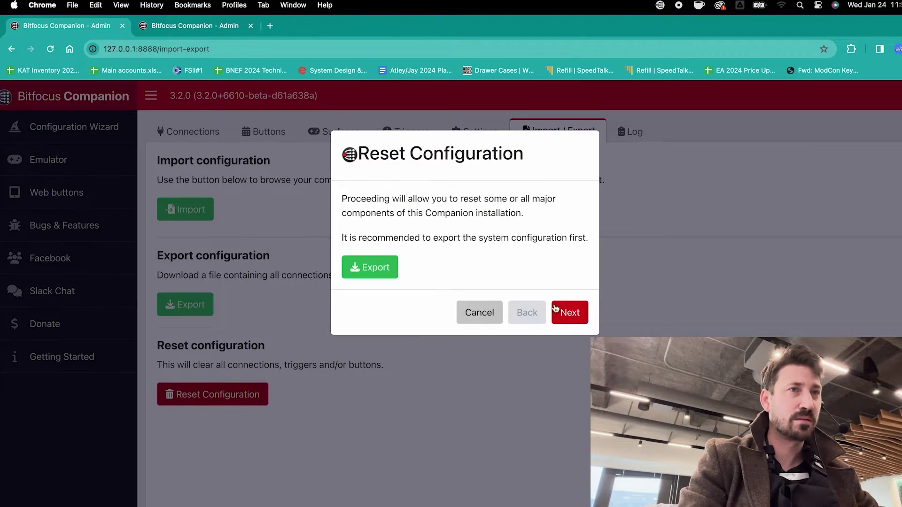
left_click(376, 269)
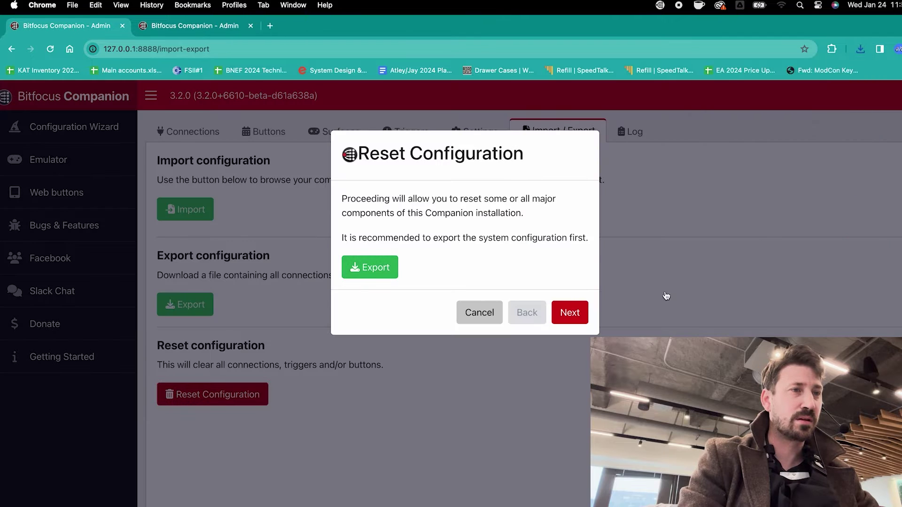
left_click(571, 315)
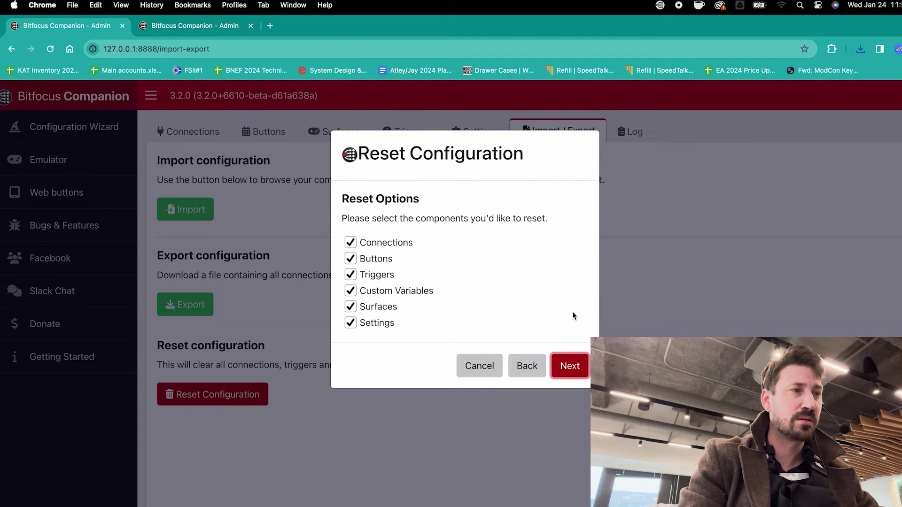
left_click(566, 367)
left_click(564, 422)
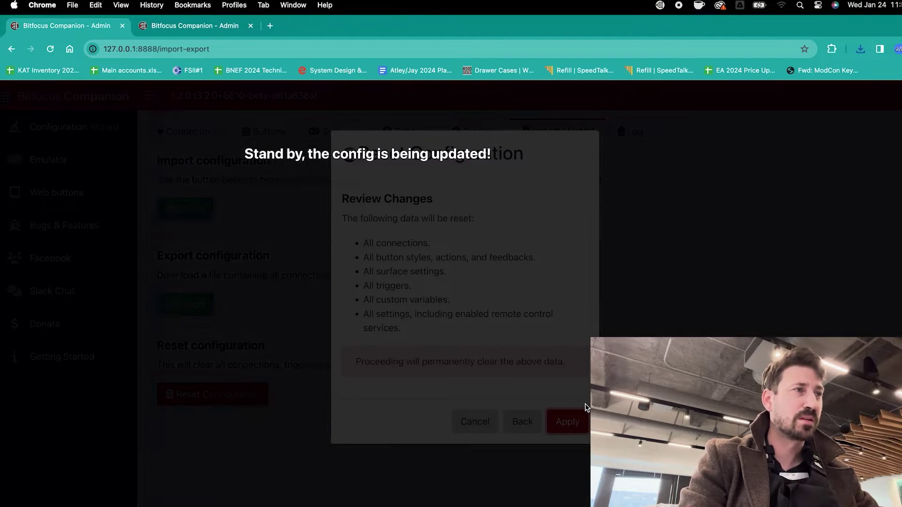
key("Escape")
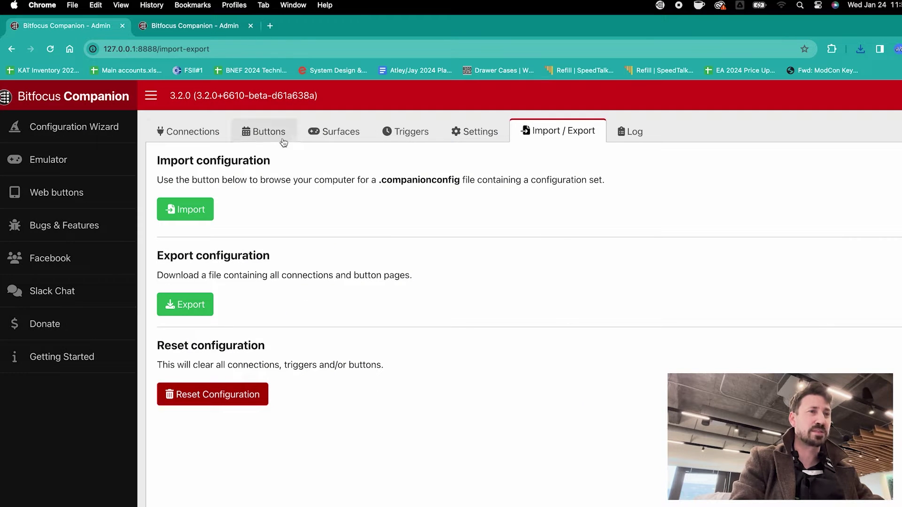
Search the available connections for "qlab" and add Figure 53: QLab with feedback
left_click(213, 133)
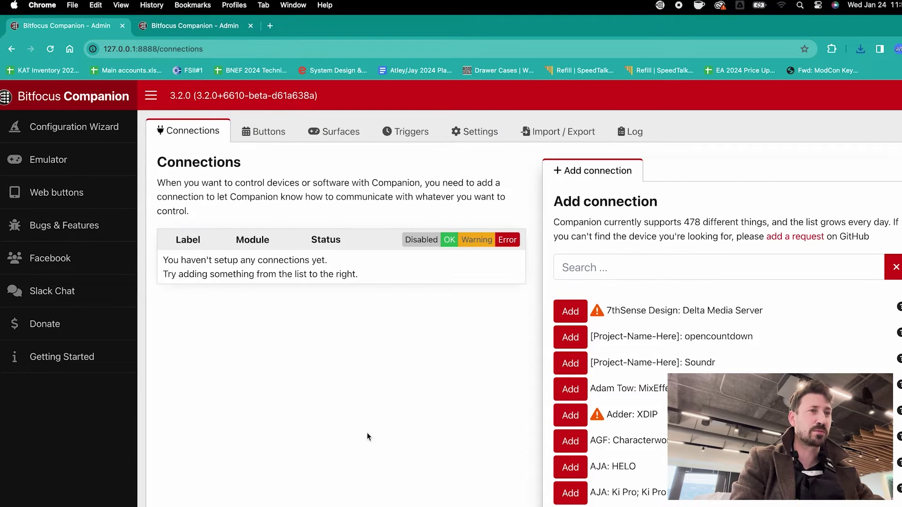
left_click(615, 270)
type("qlab")
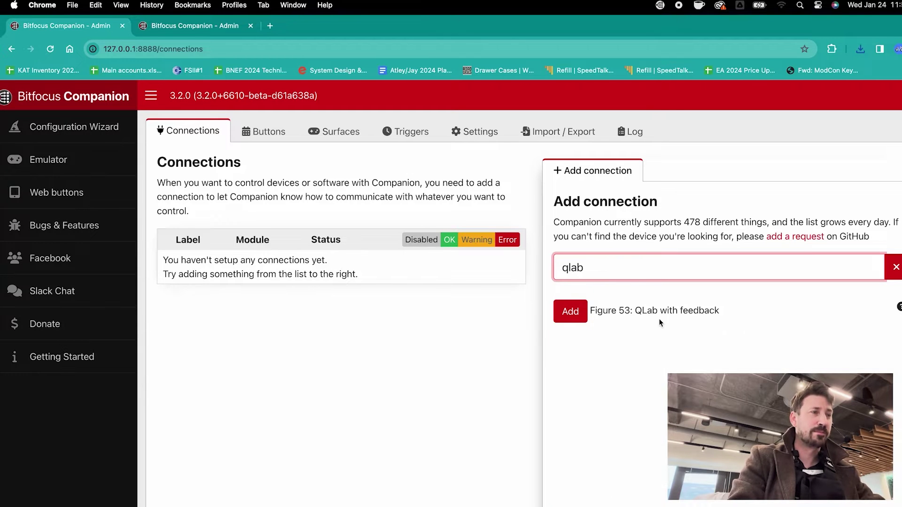
left_click(570, 312)
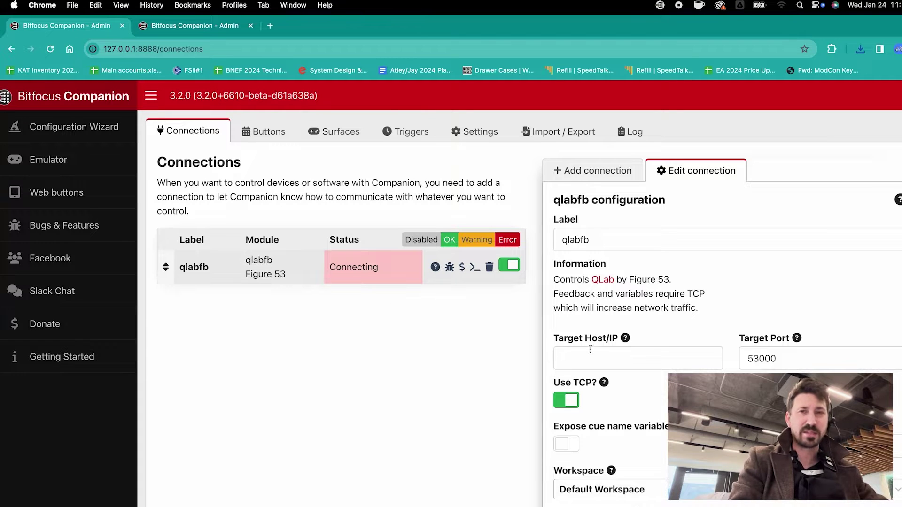
Enter the loopback IP address beginning 127.0.0 as the qlabfb connection's target host
left_click(617, 359)
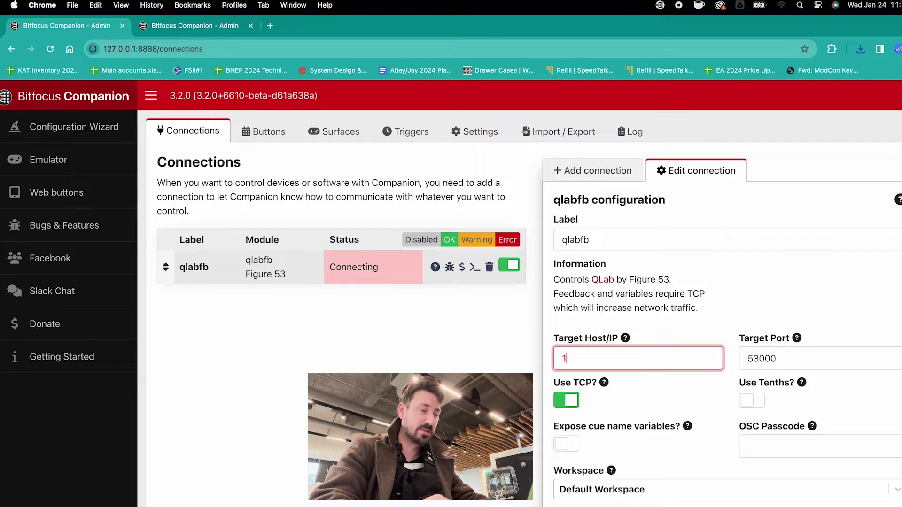
type("27")
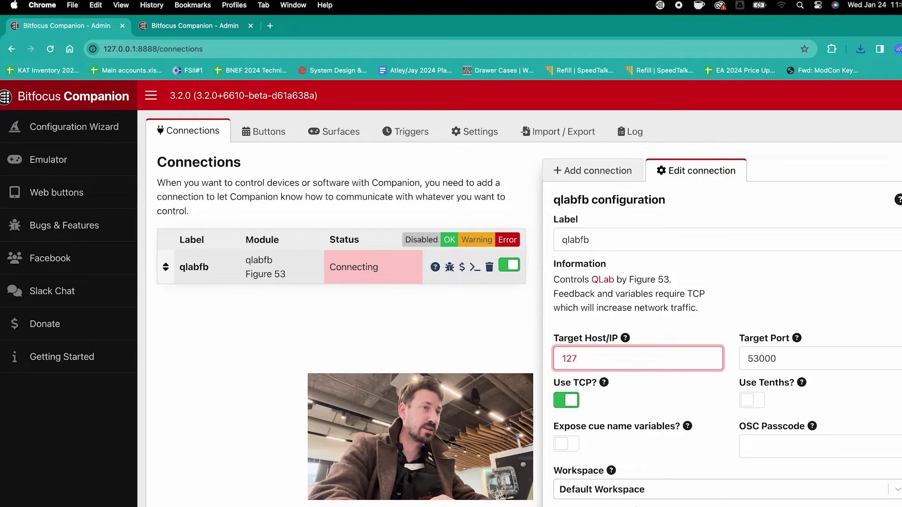
type(".0.0")
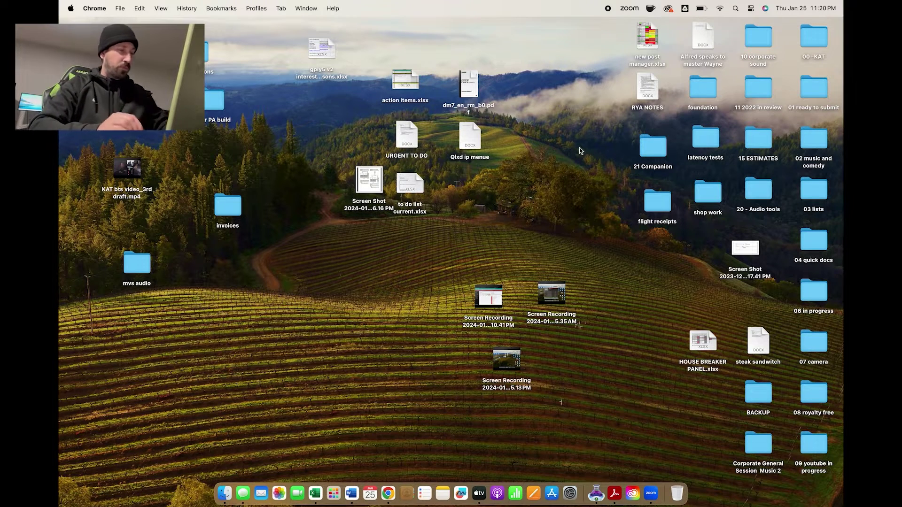
Find Companion with the system search and launch it from the desktop
key("super+space")
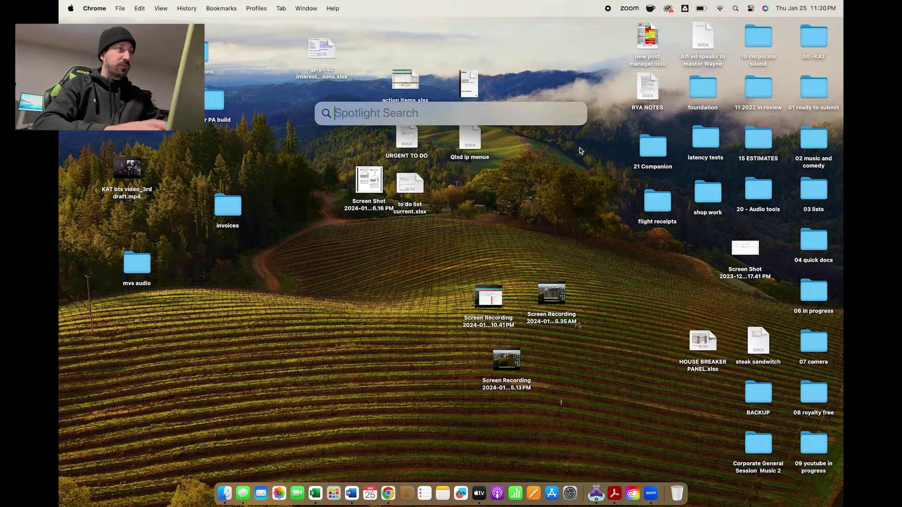
type("companion")
key("Return")
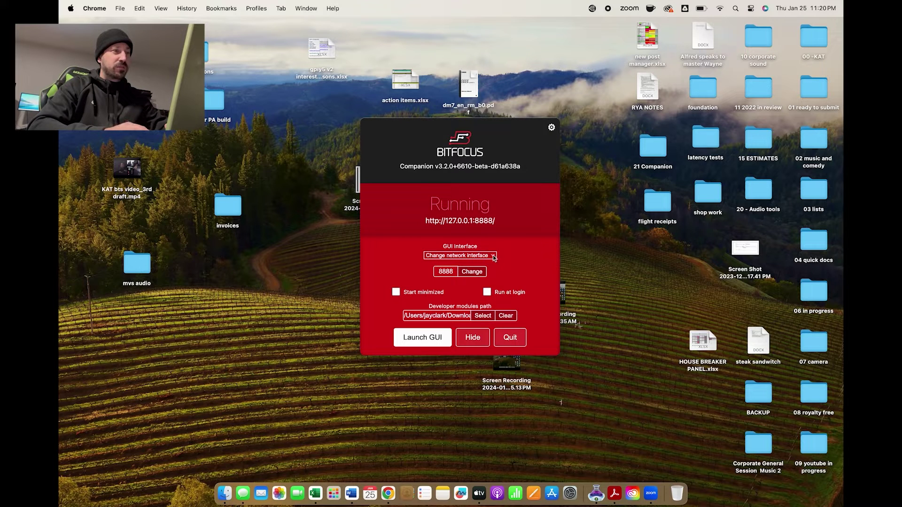
View the available GUI network interfaces and launch Companion's admin GUI
left_click(490, 256)
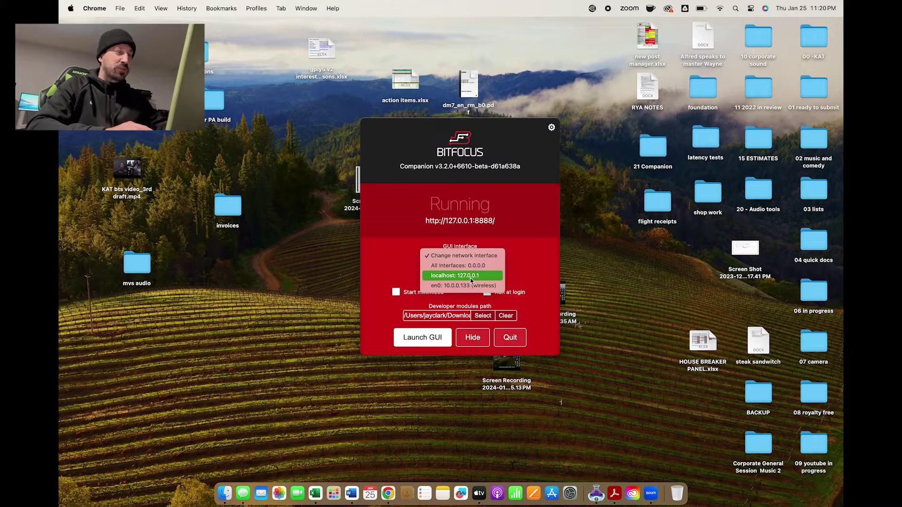
left_click(545, 281)
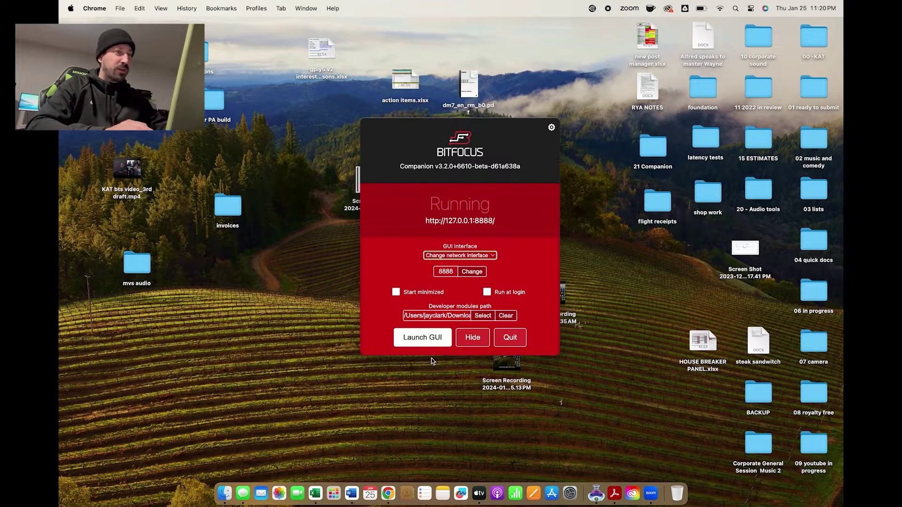
left_click(425, 338)
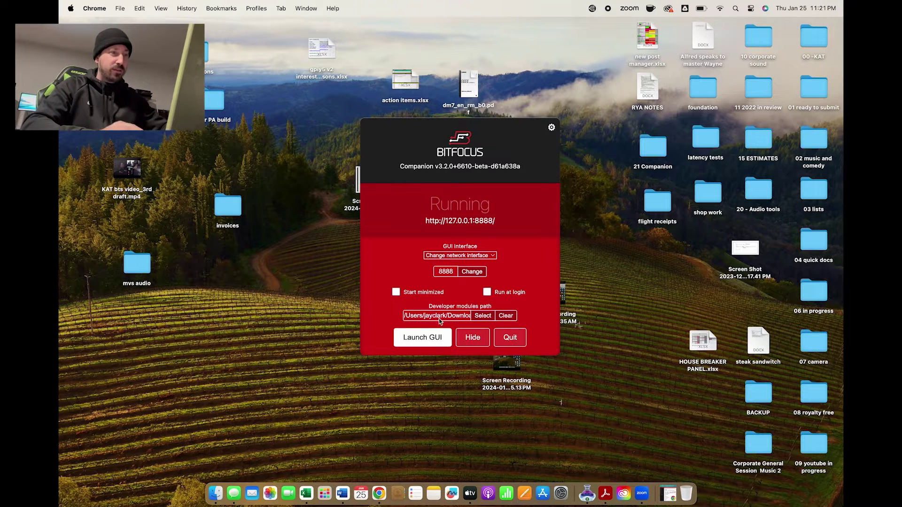
Launch Companion's admin GUI in full screen and open the qlabfb connection's configuration
key("super+space")
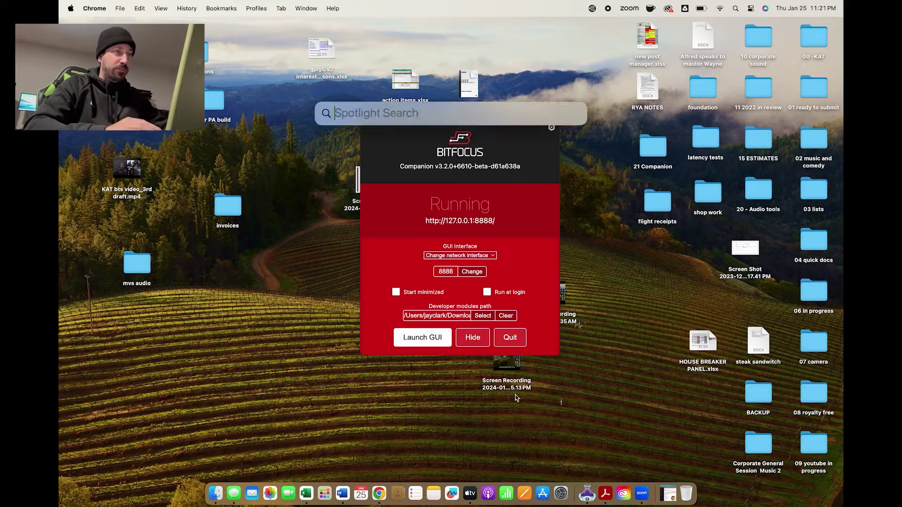
key("Escape")
left_click(433, 338)
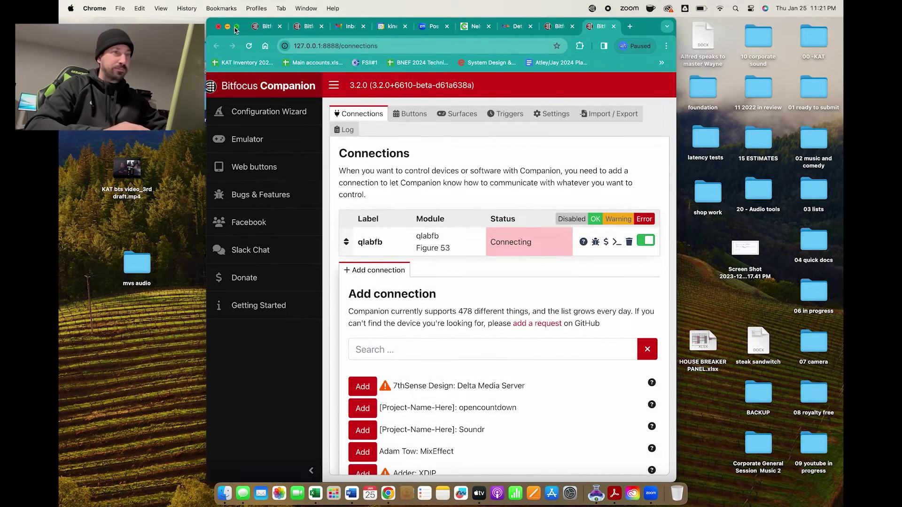
left_click(236, 27)
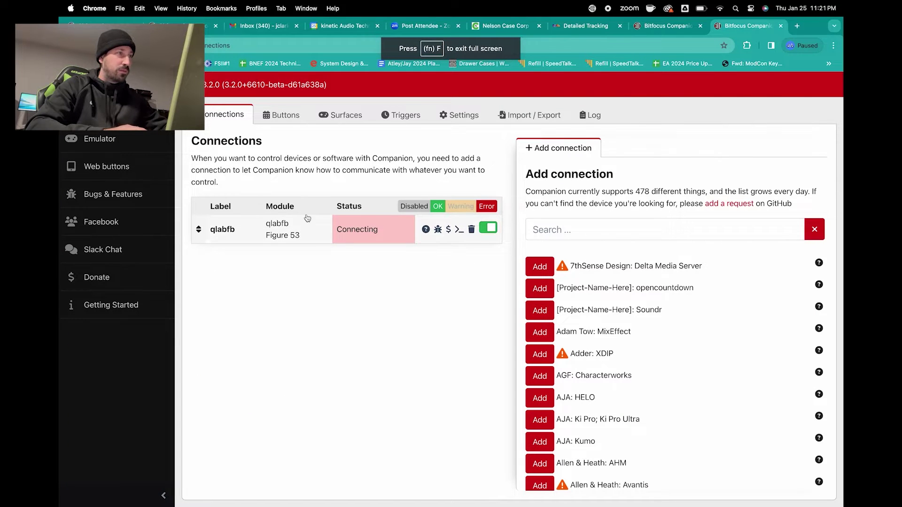
left_click(272, 239)
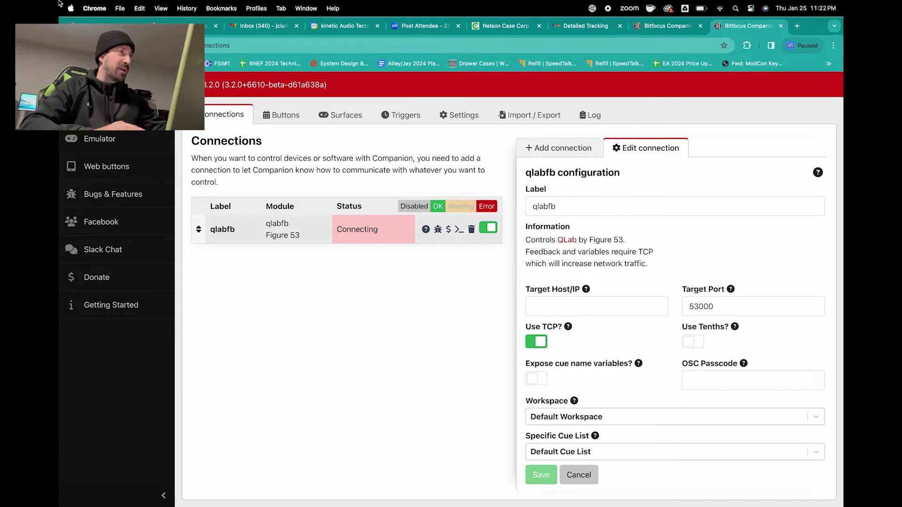
Minimize the browser, switch to QLab through the system search and open the recent workspace mvs
left_click(87, 24)
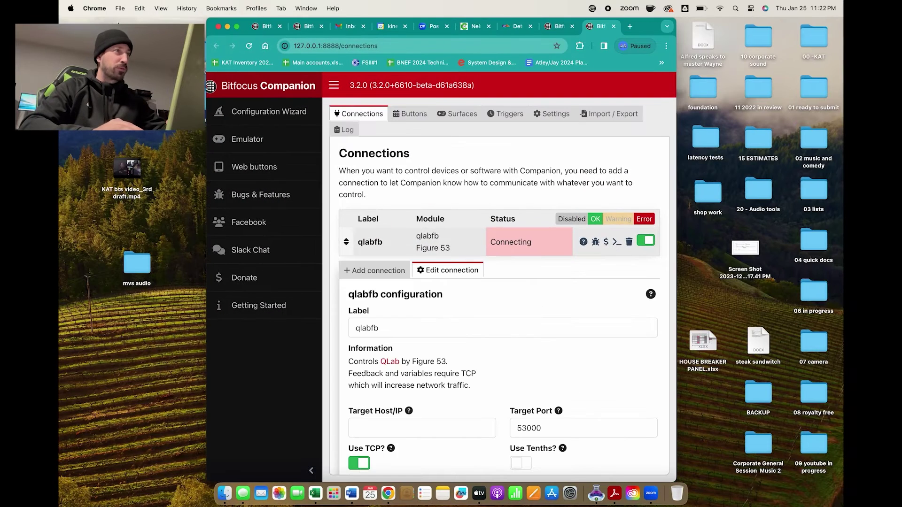
left_click(227, 27)
key("super+space")
type("qla")
key("Return")
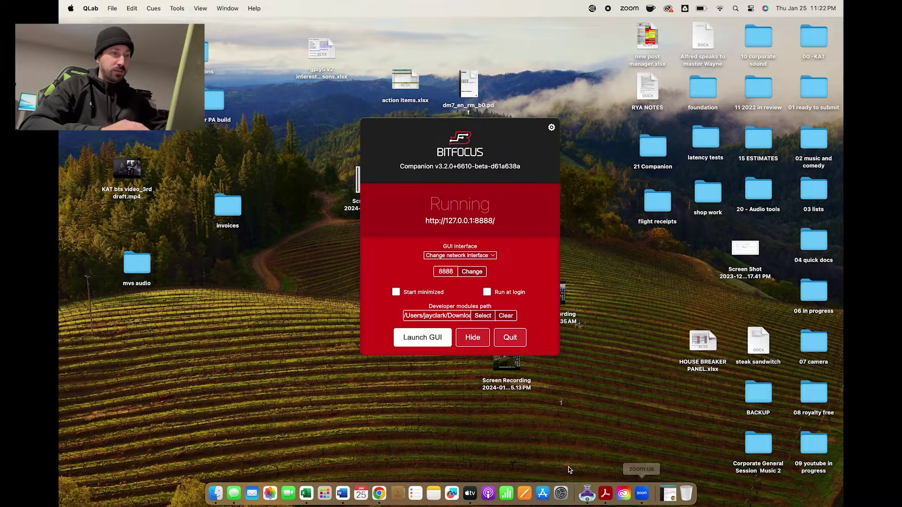
right_click(586, 493)
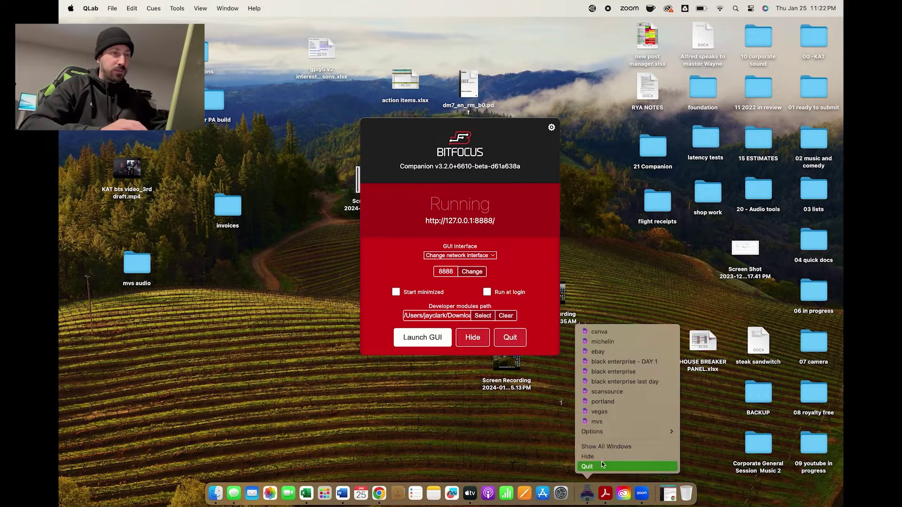
left_click(613, 424)
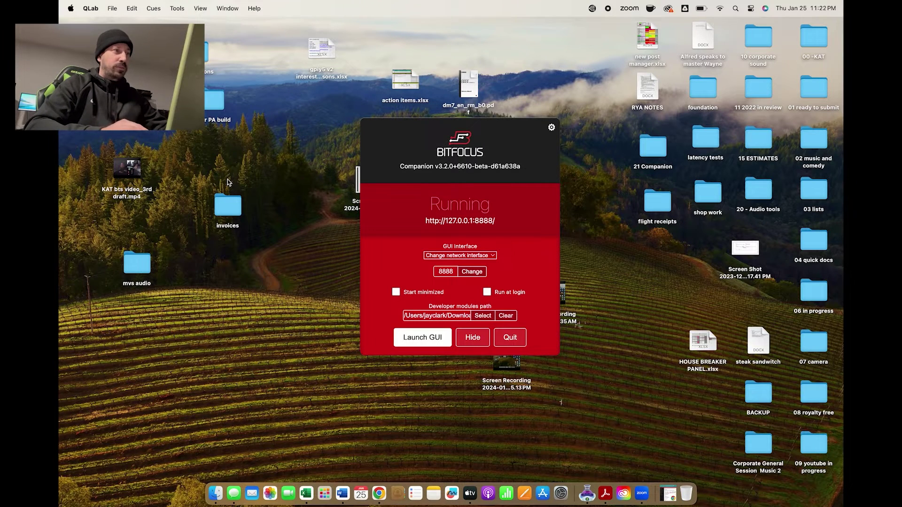
left_click(239, 114)
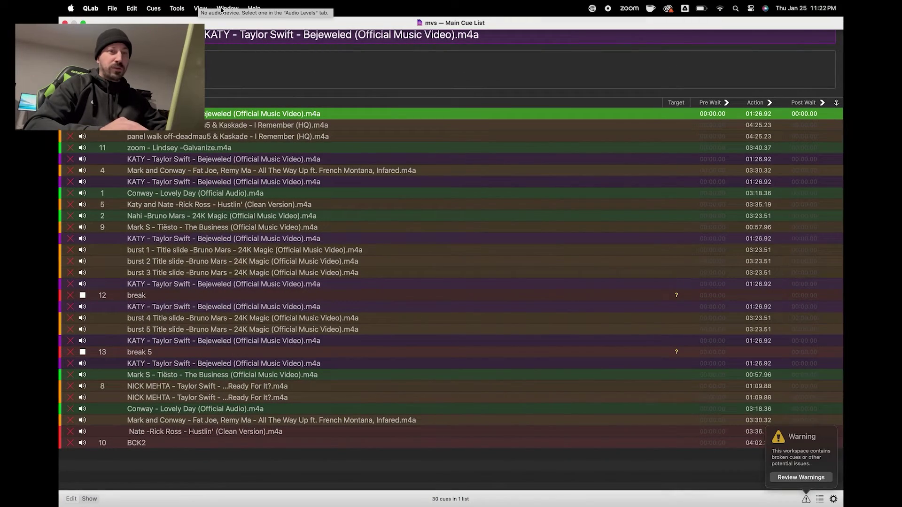
Check Patch 1's destination and port in the mvs workspace's network settings, and close the workspace
left_click(833, 499)
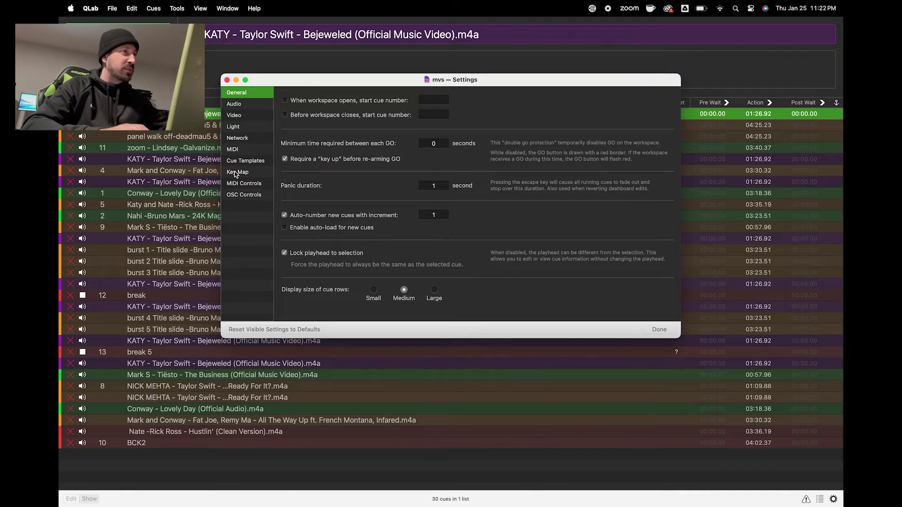
left_click(246, 138)
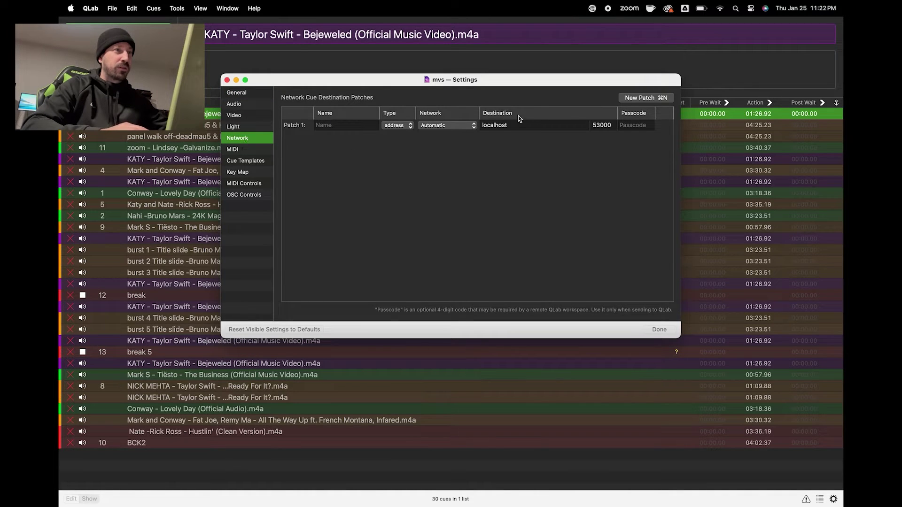
left_click(506, 125)
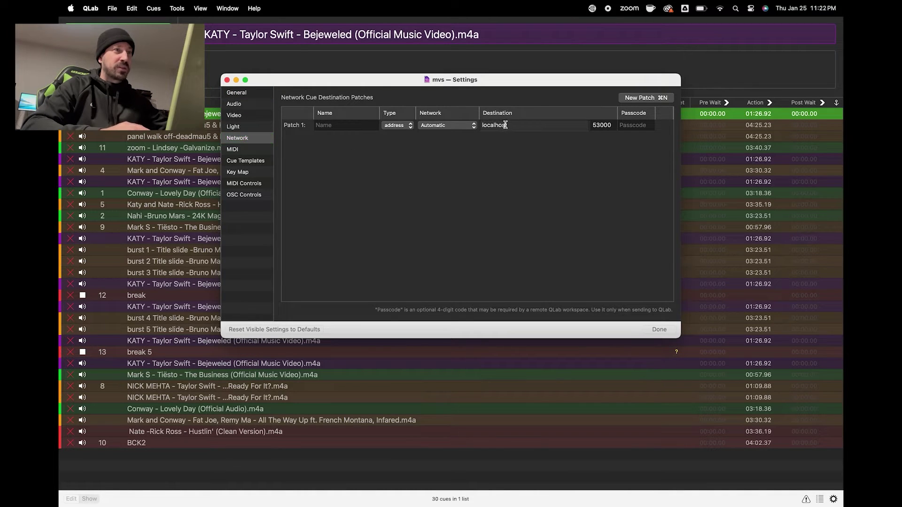
left_click(601, 125)
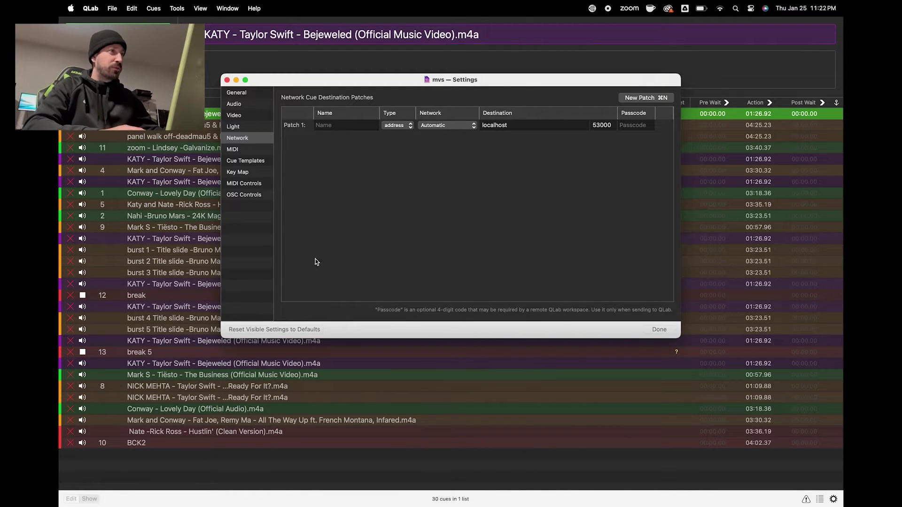
left_click(251, 139)
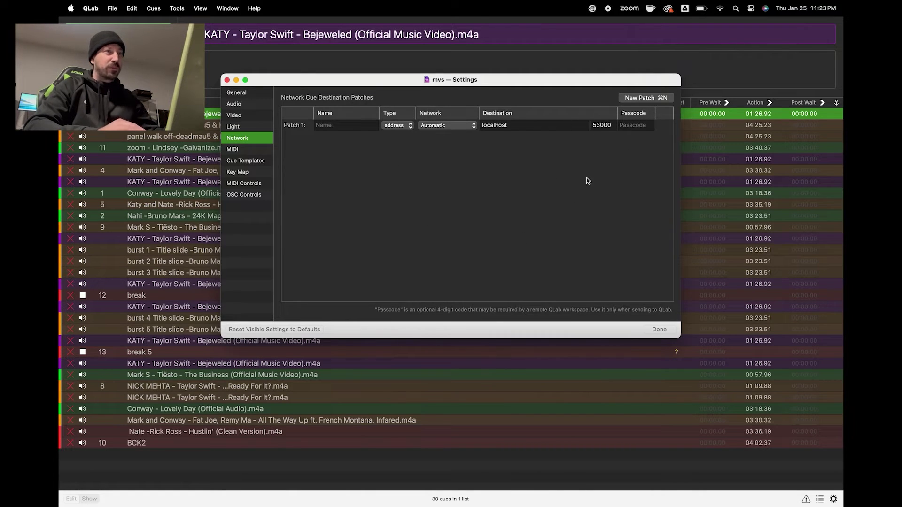
left_click(227, 80)
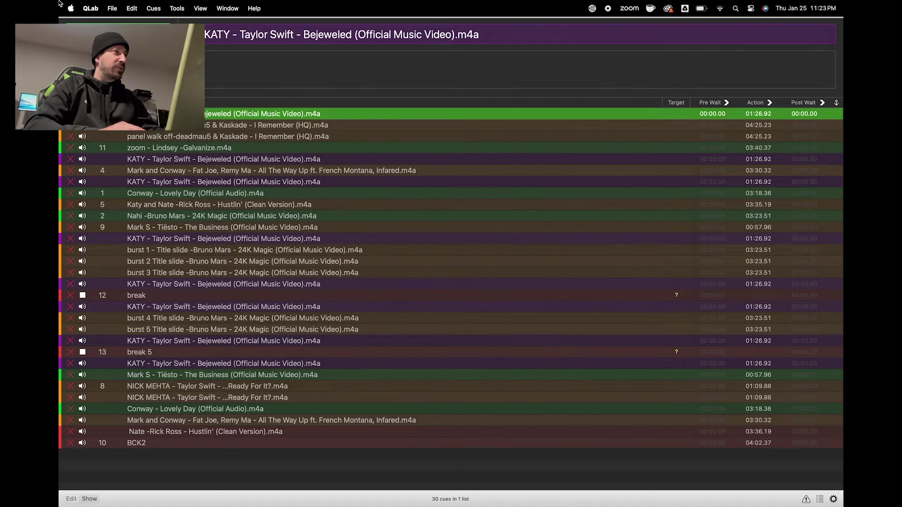
key("super+w")
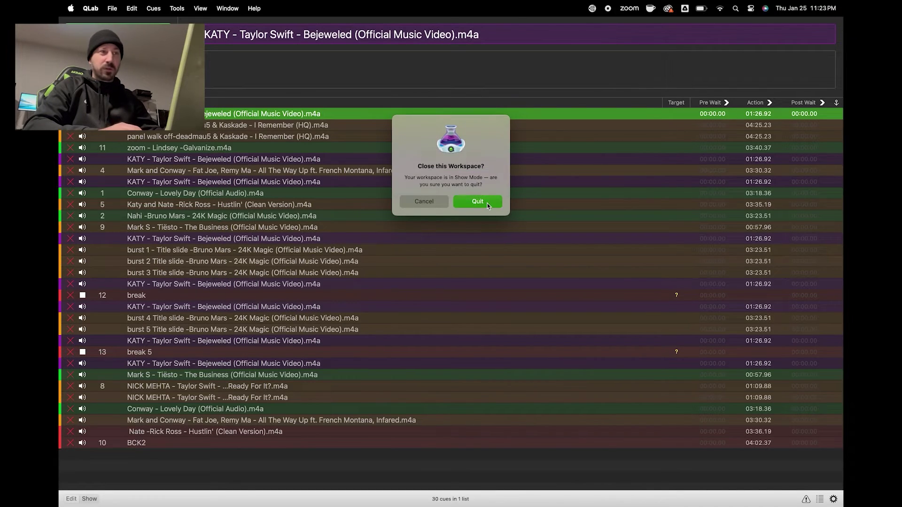
left_click(478, 210)
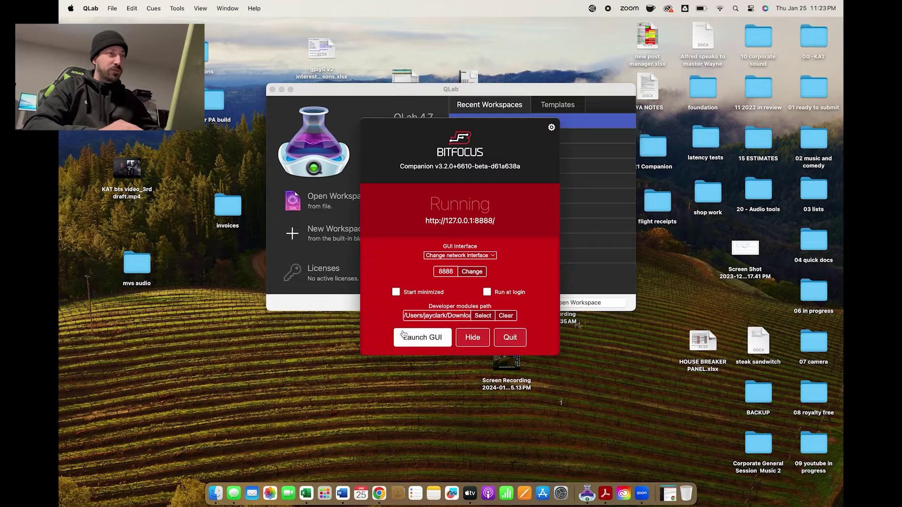
Relaunch Companion's admin GUI and set the qlabfb connection's target host to 127.0.0.1
left_click(404, 335)
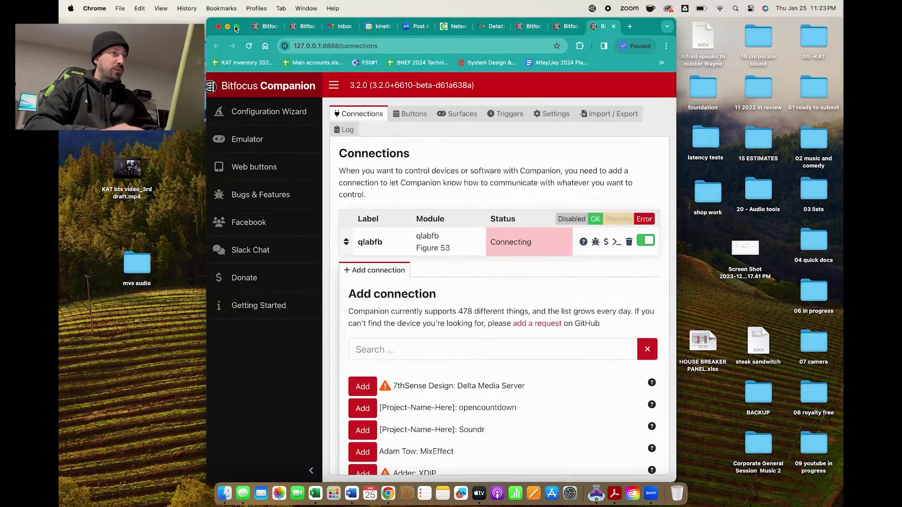
left_click(236, 24)
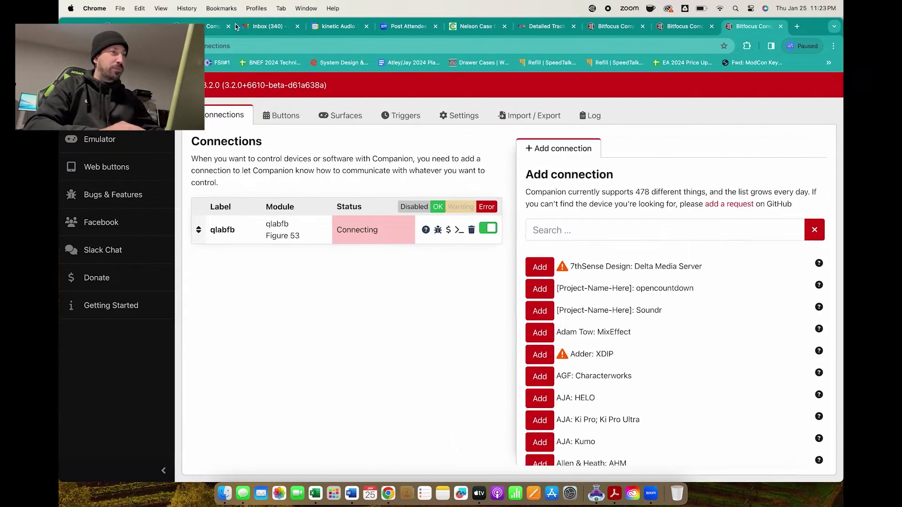
left_click(326, 219)
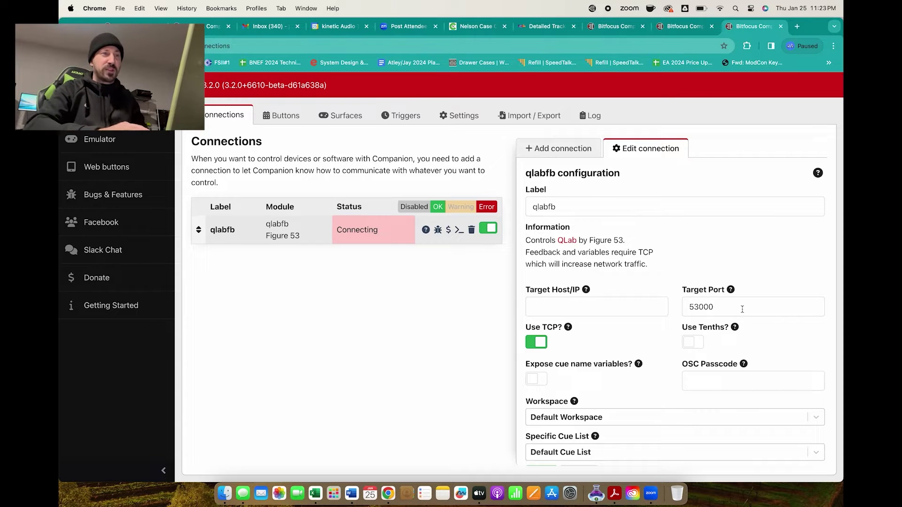
left_click(595, 300)
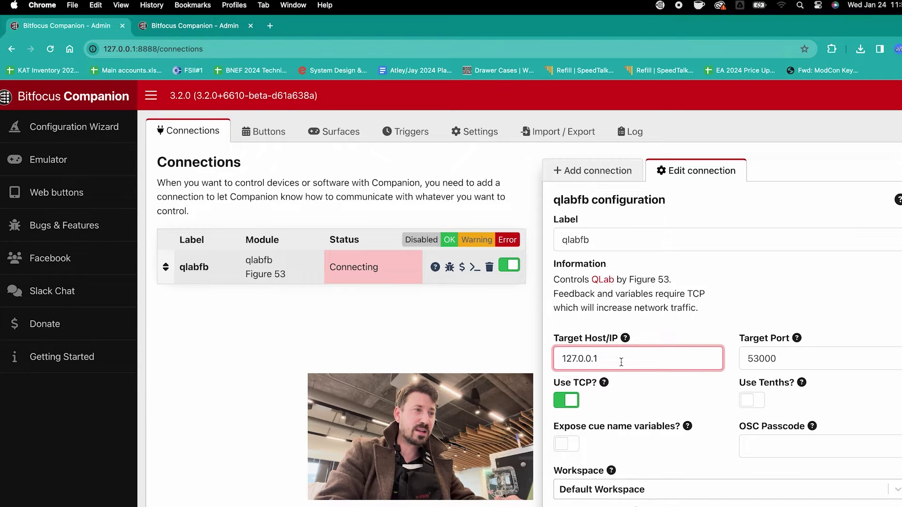
key("Return")
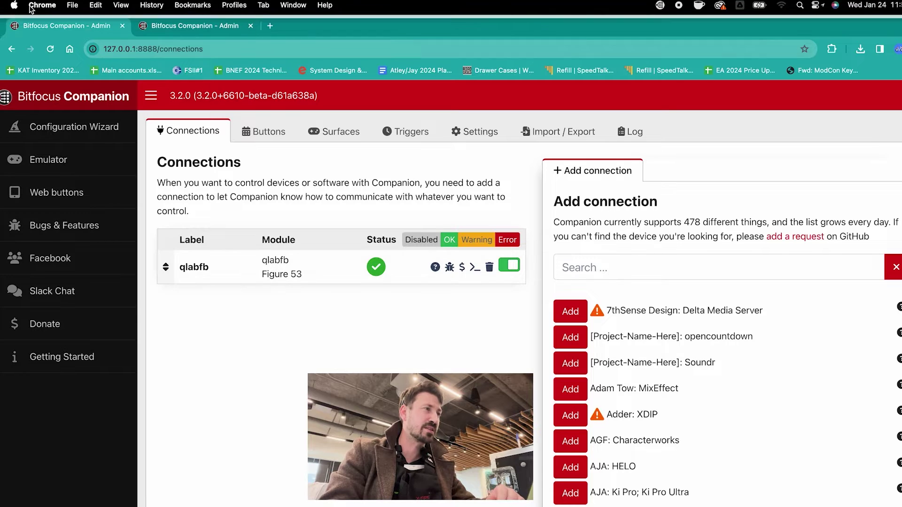
Close both Companion admin pages in the browser and hide the Companion launcher window
left_click(123, 28)
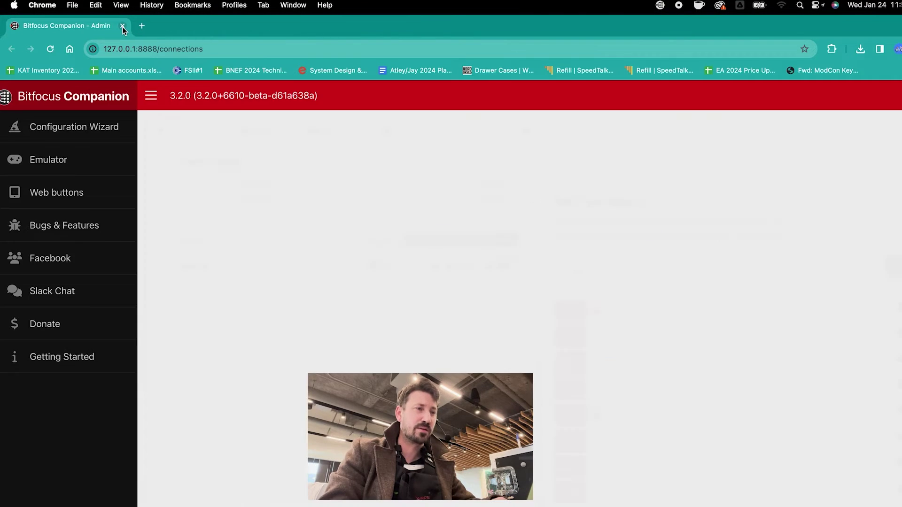
left_click(122, 28)
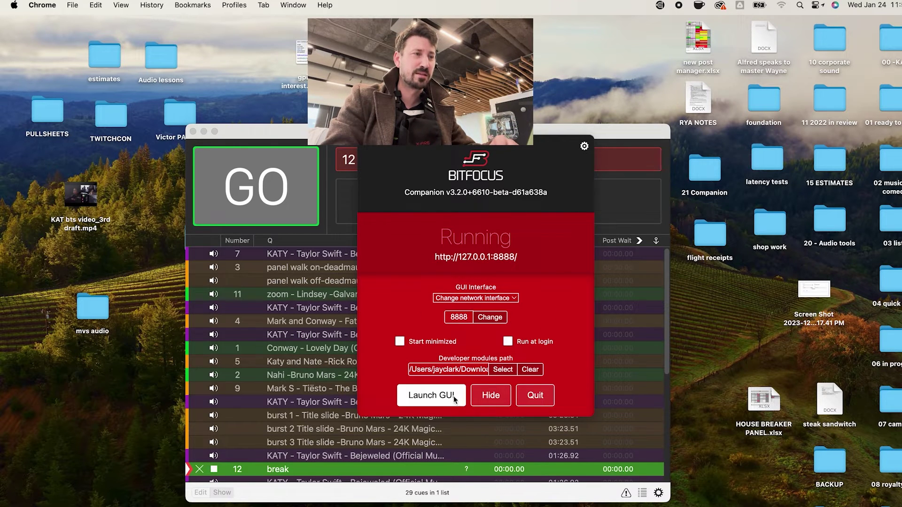
left_click(498, 397)
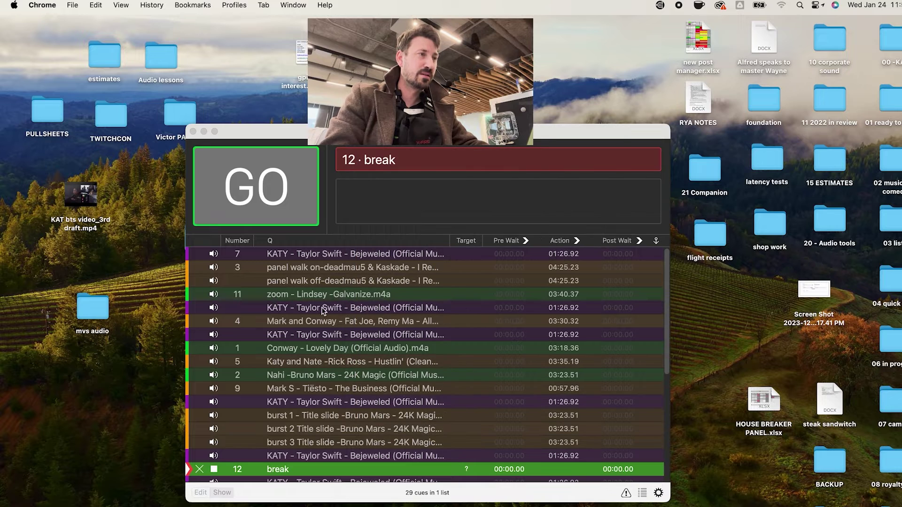
Trigger GO on cue 12, break, in QLab and close the workspace while it is in Show Mode
left_click(301, 195)
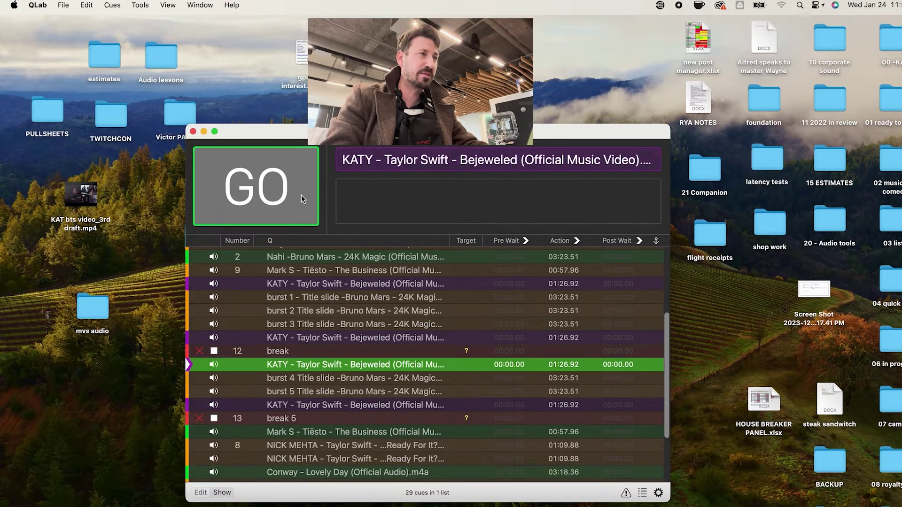
key("super+s")
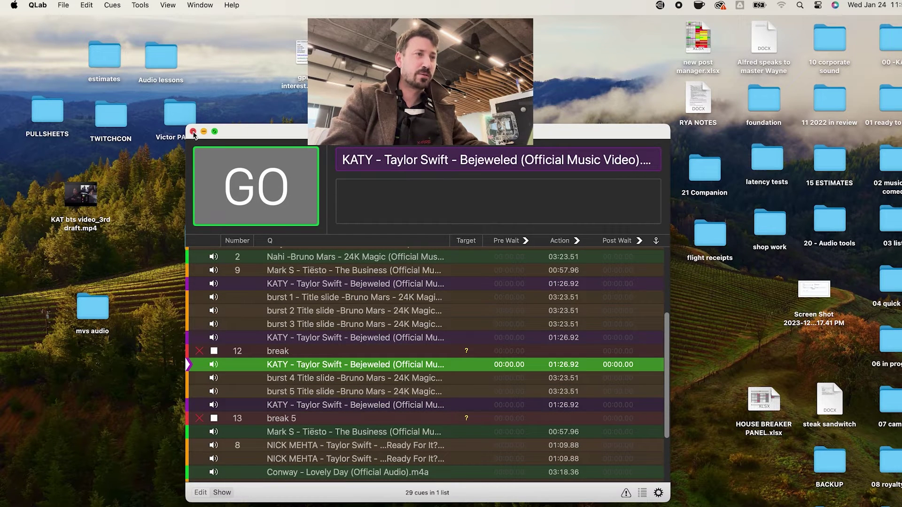
left_click(194, 132)
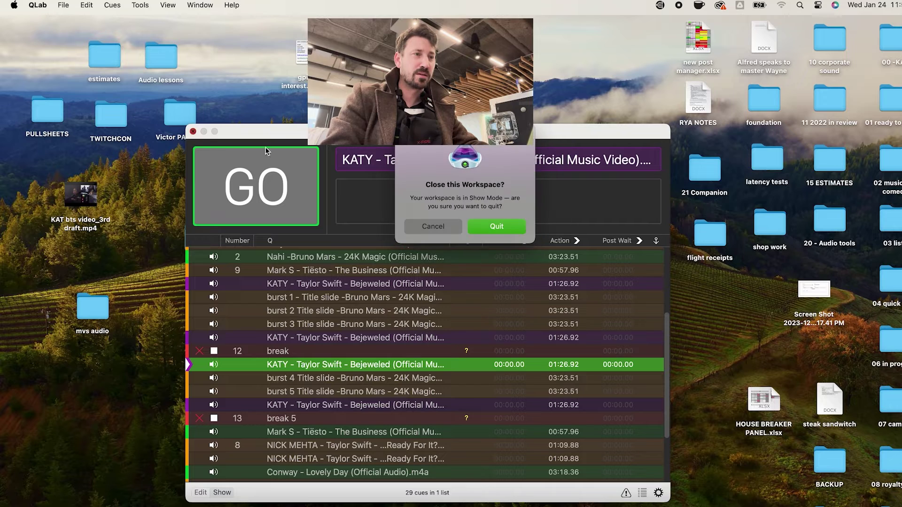
left_click(491, 225)
left_click(253, 94)
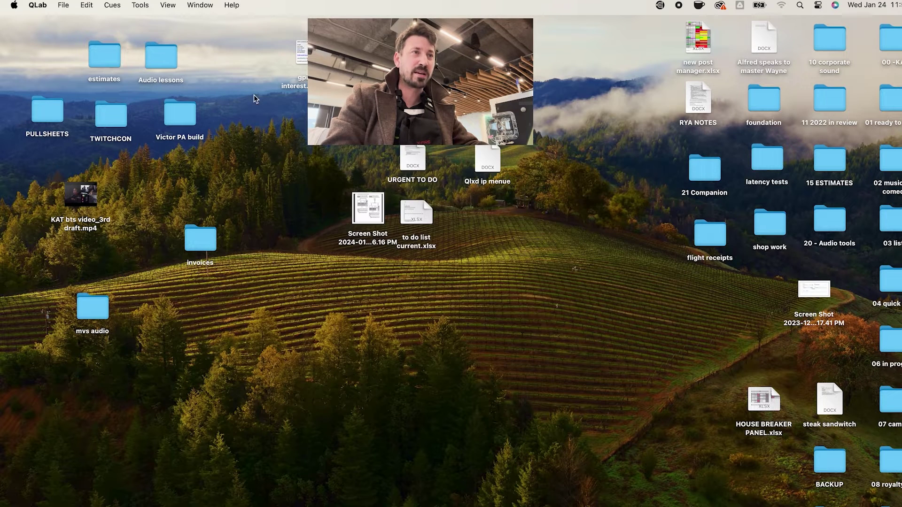
Open Companion's admin GUI in full screen and check the qlabfb connection's status with no QLab workspace open
left_click(661, 5)
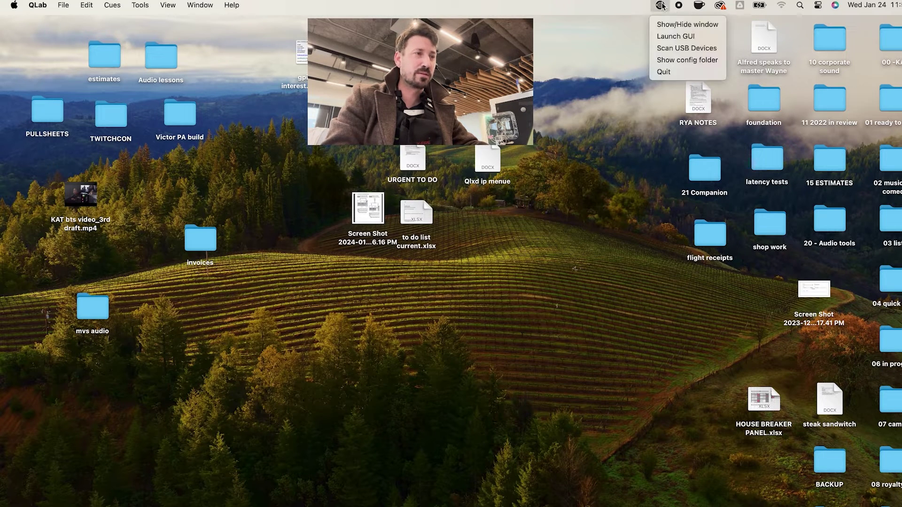
left_click(675, 36)
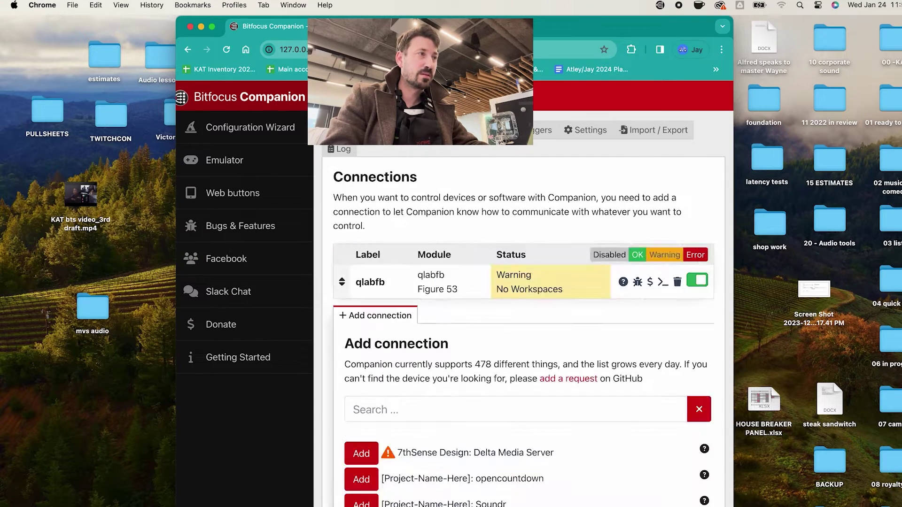
scroll(411, 303, "down", 2)
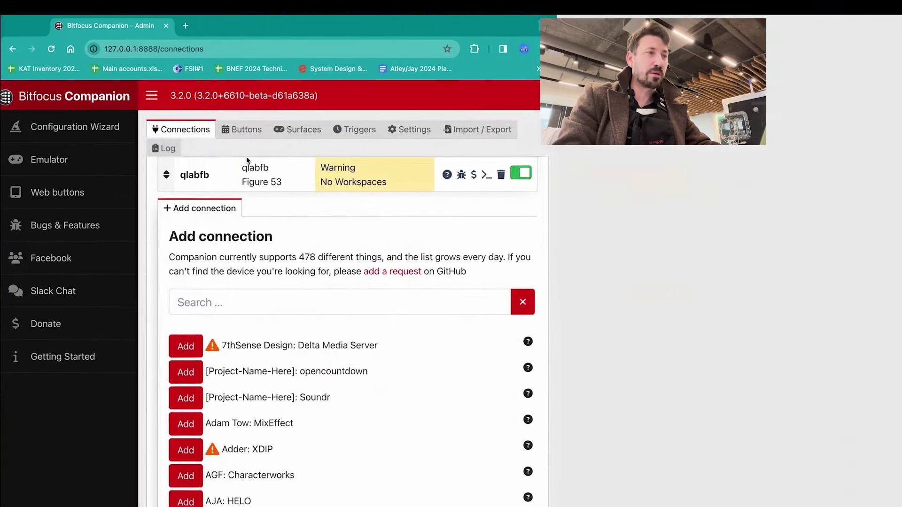
key("ctrl+super+f")
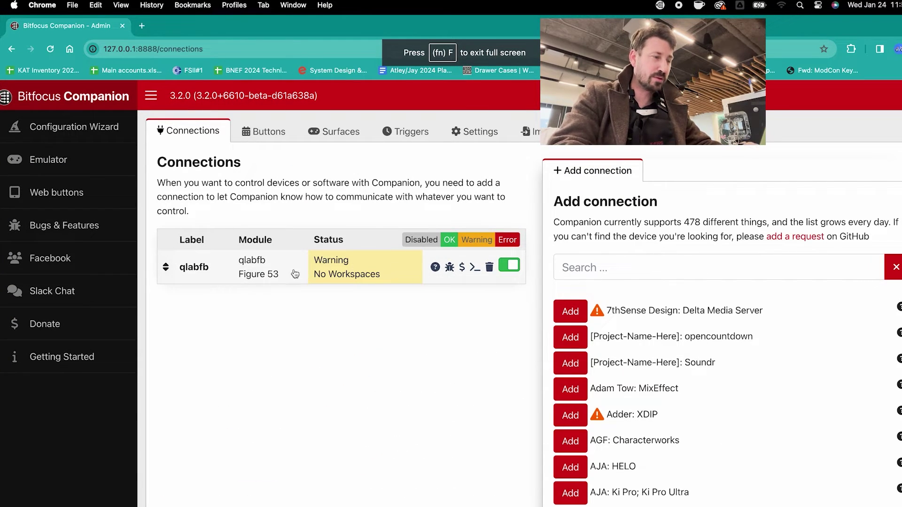
Find QLab with the system search for "qlab" and switch to it
key("super+space")
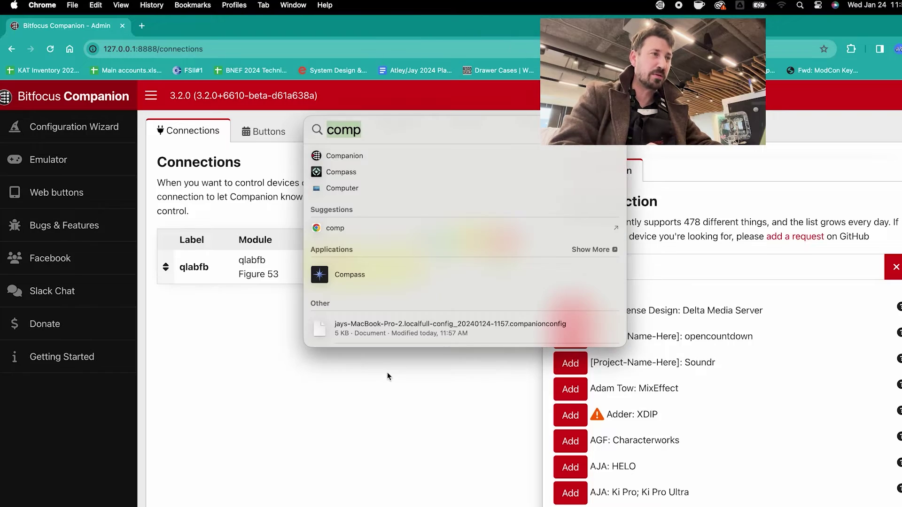
type("qlab")
key("Return")
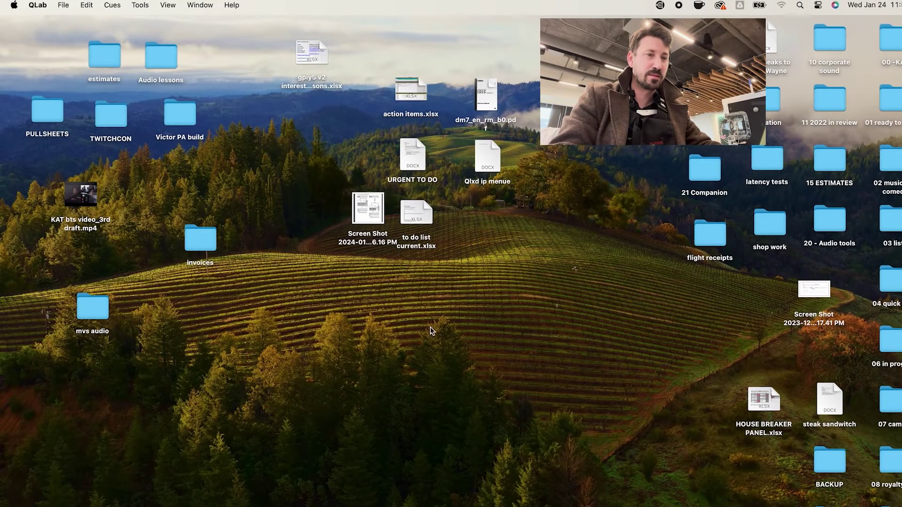
Open the recent workspace mvs in QLab, review its list of warnings and close the status window
right_click(658, 498)
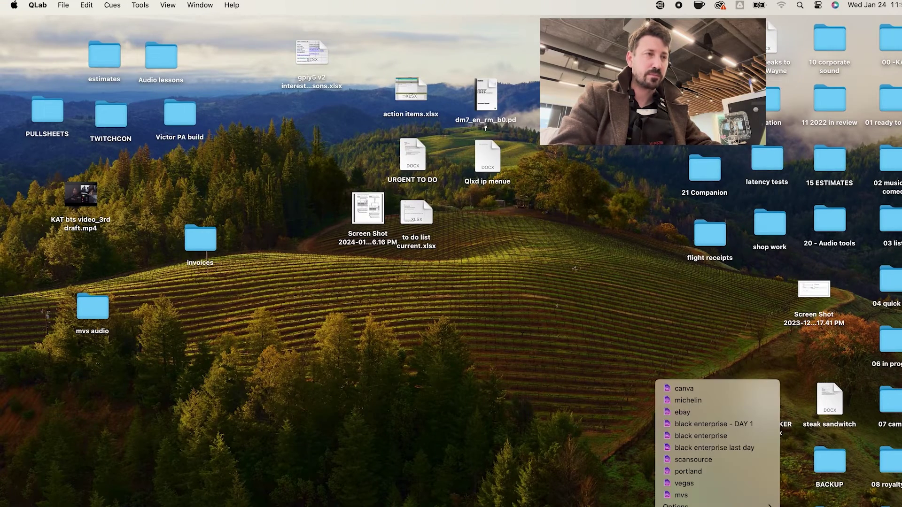
left_click(702, 497)
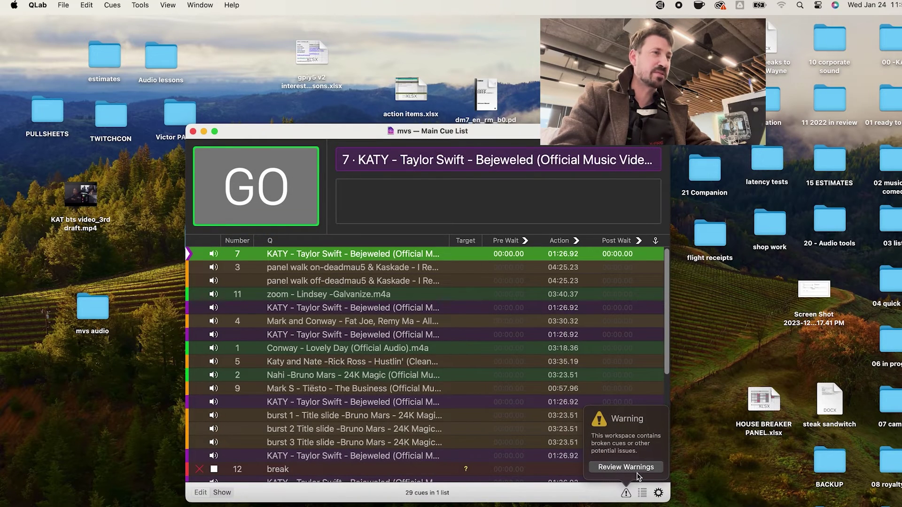
left_click(638, 471)
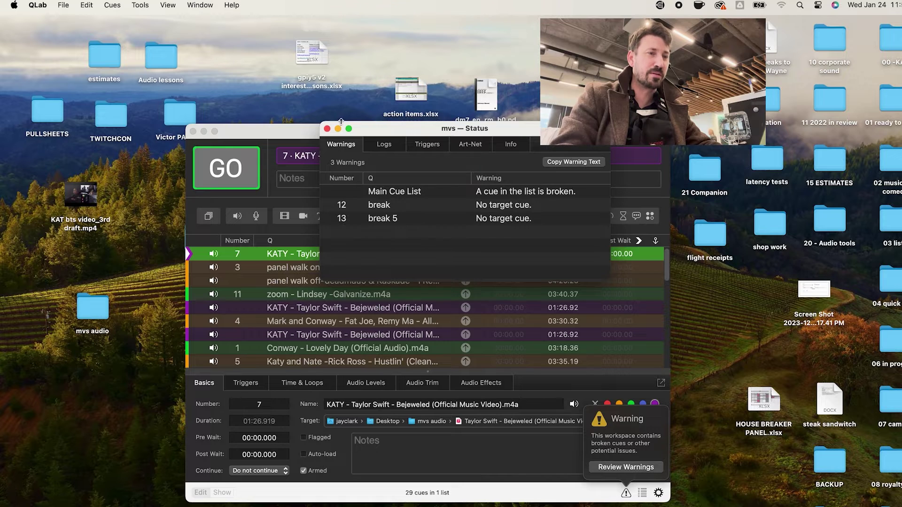
left_click(327, 129)
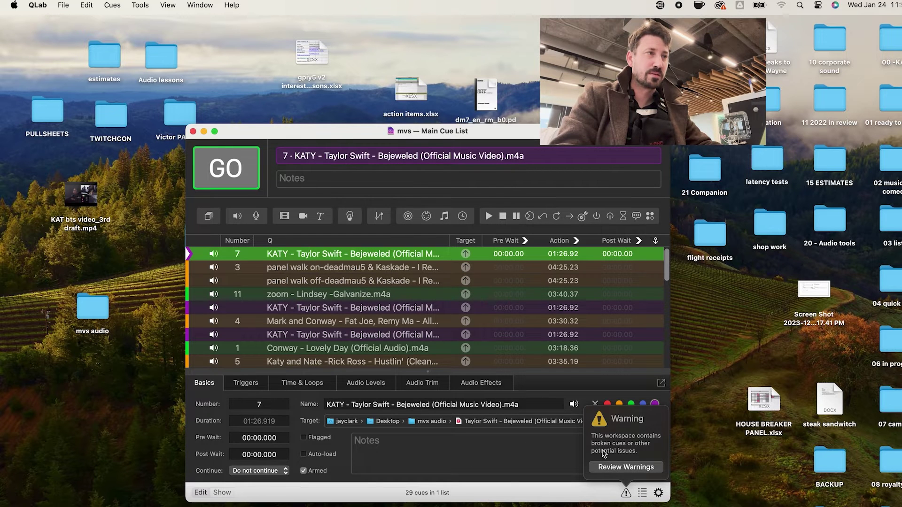
left_click(605, 468)
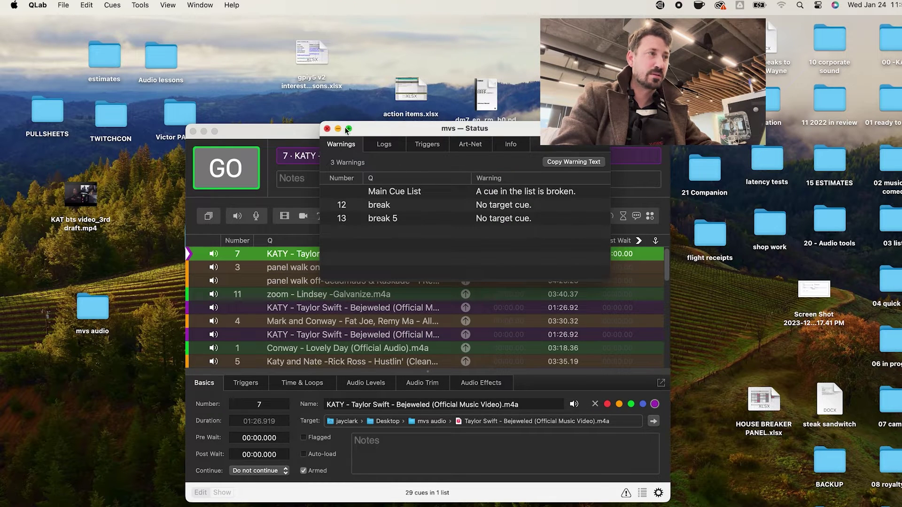
left_click(328, 129)
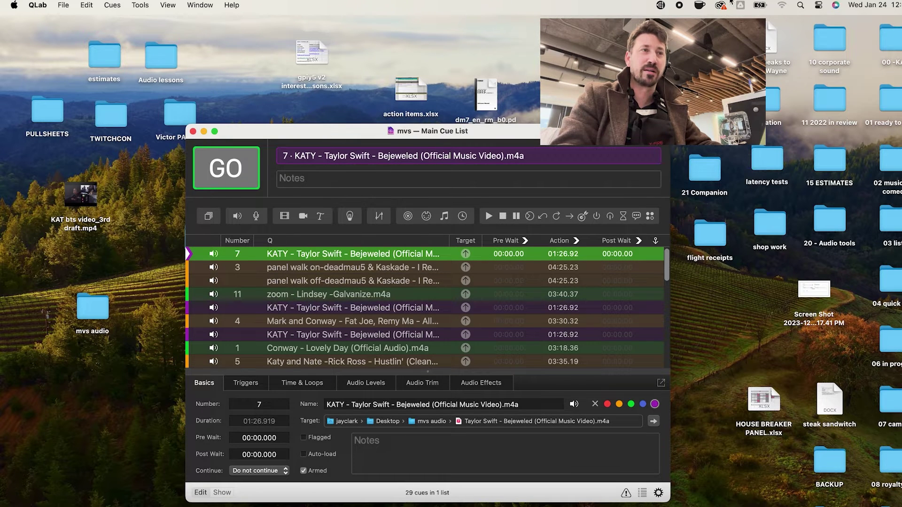
Launch Companion's admin GUI, check the qlabfb connection's status with the mvs workspace open and go to the button setup
left_click(660, 4)
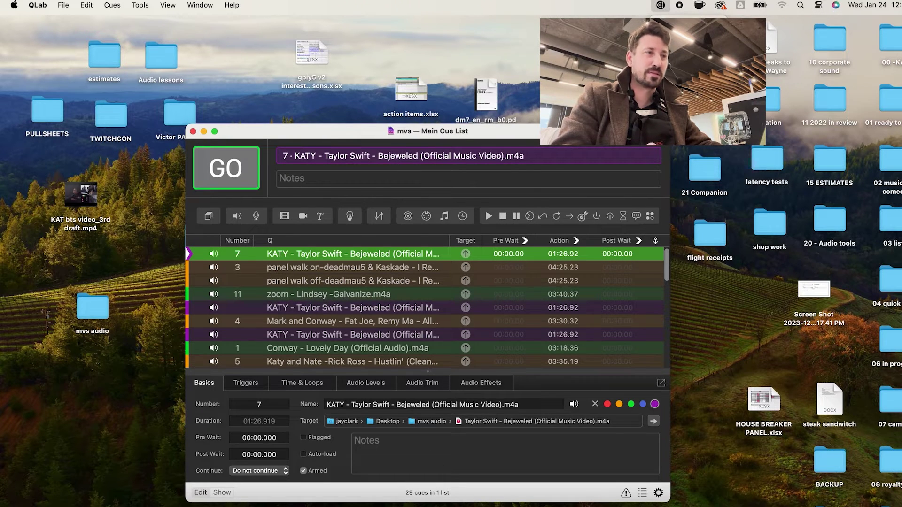
left_click(676, 16)
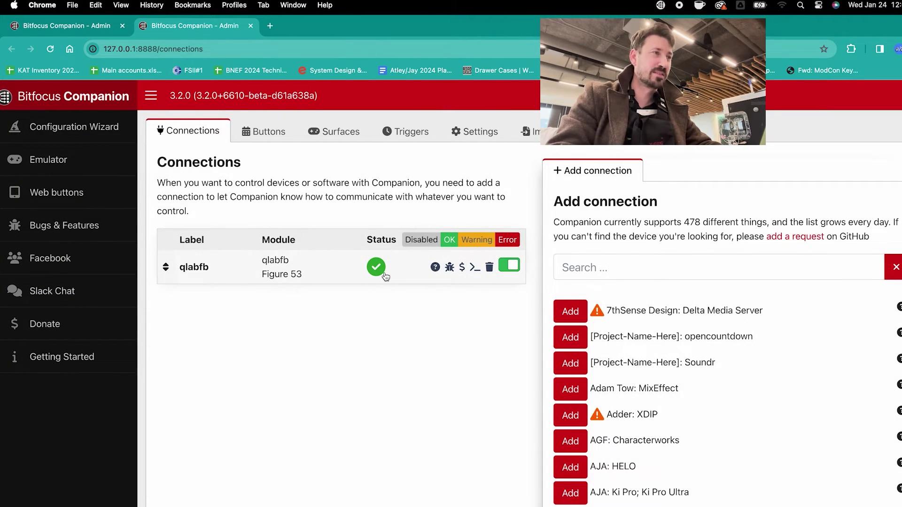
left_click(263, 131)
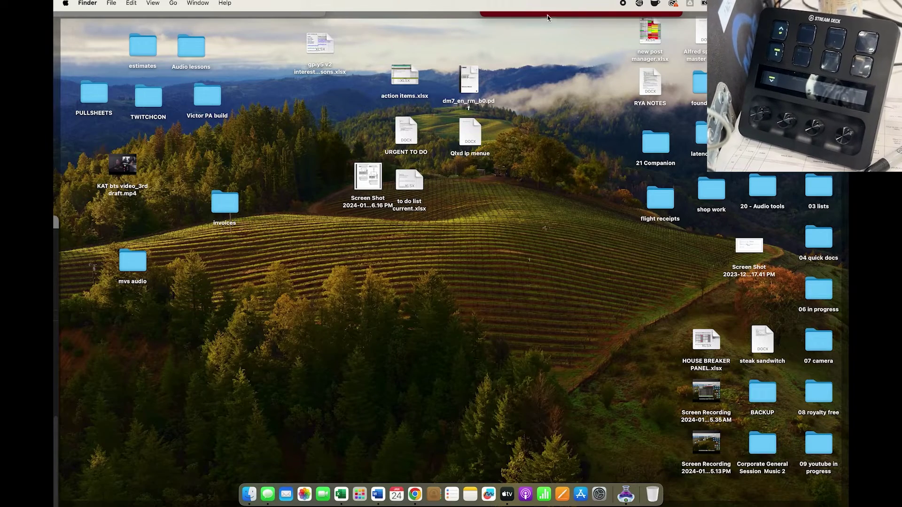
Bring the Companion admin page to the front in full screen and recheck the status of the qlabfb connection
left_click(548, 15)
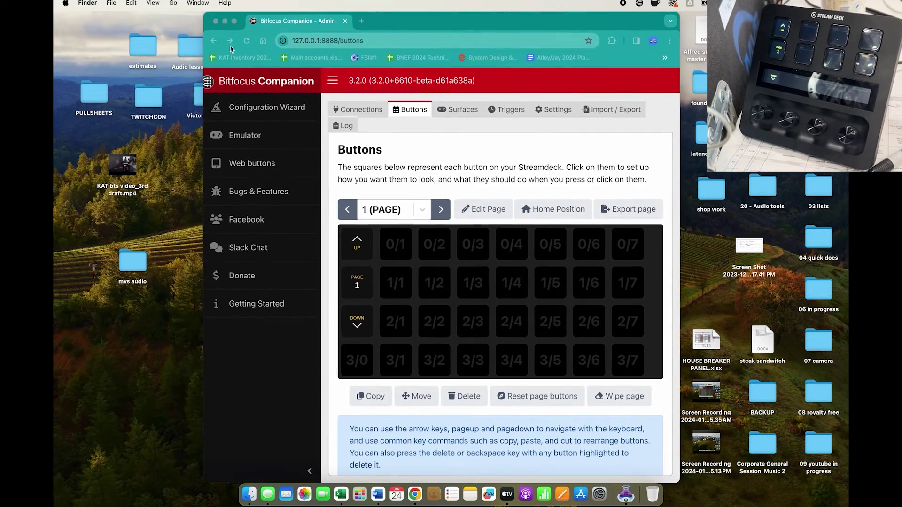
key("ctrl+super+f")
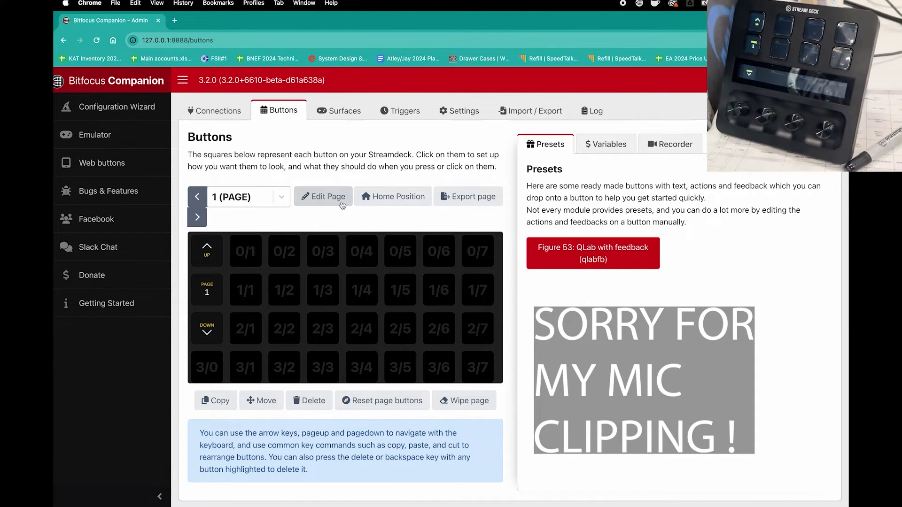
left_click(214, 112)
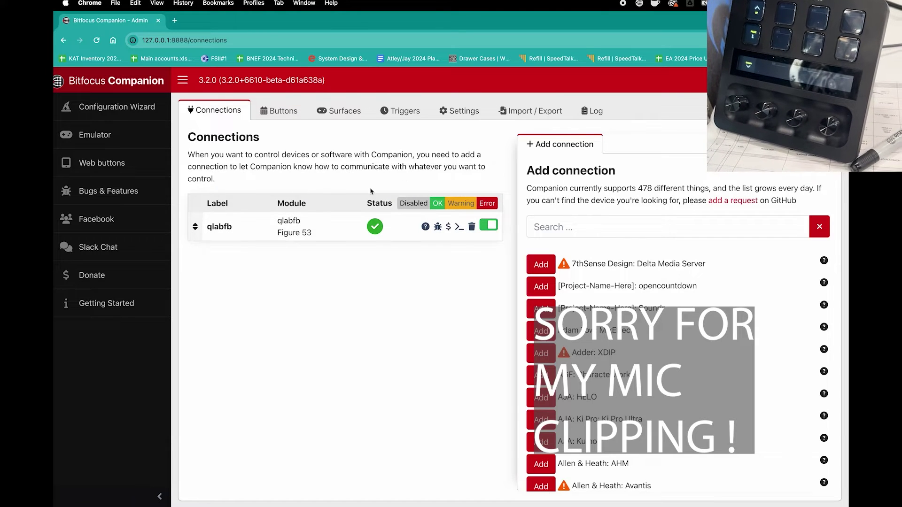
Place the QLab CueList presets play, pause, previous and next on page 1 buttons 0/1, 0/2, 1/1 and 1/2
left_click(280, 111)
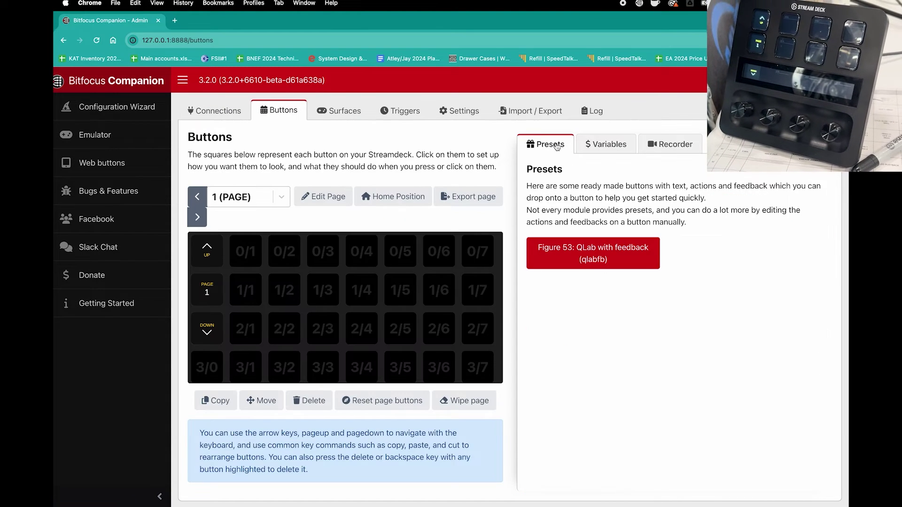
left_click(581, 266)
left_click(582, 196)
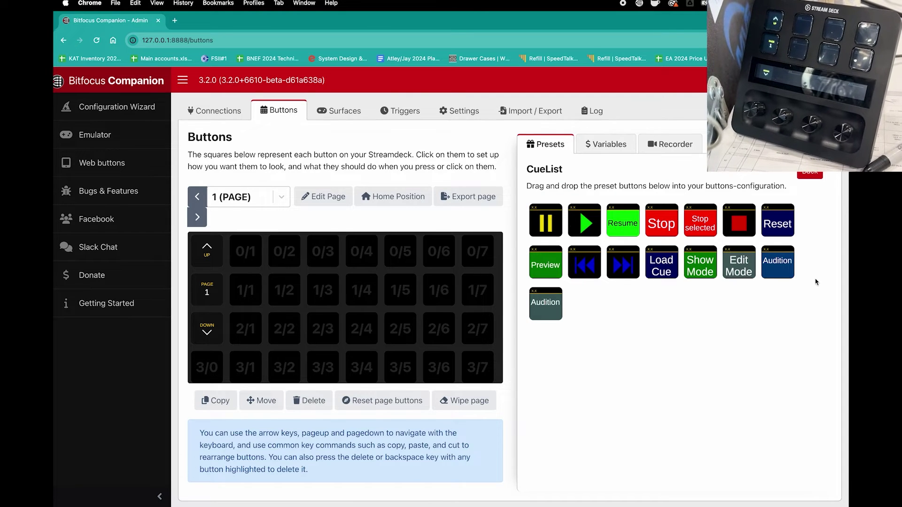
left_click_drag(586, 223, 247, 253)
left_click_drag(550, 228, 315, 261)
left_click_drag(587, 260, 245, 290)
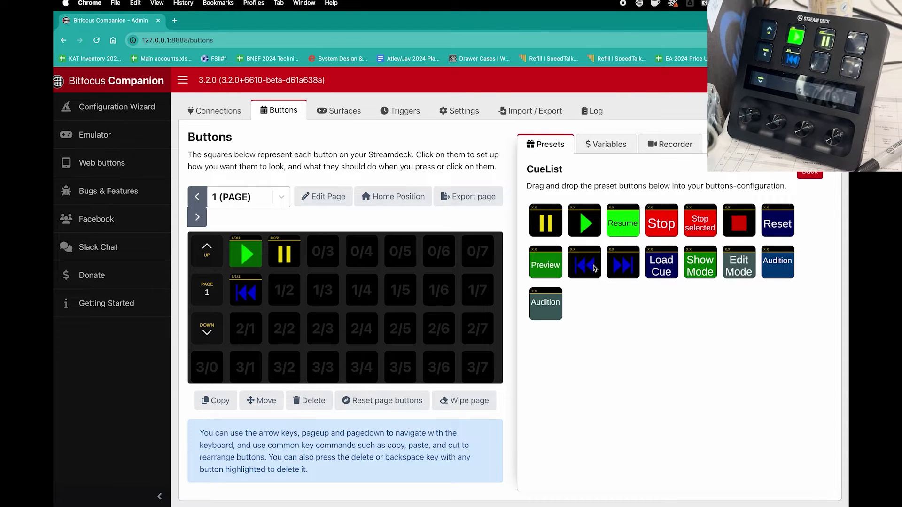
left_click_drag(609, 266, 287, 289)
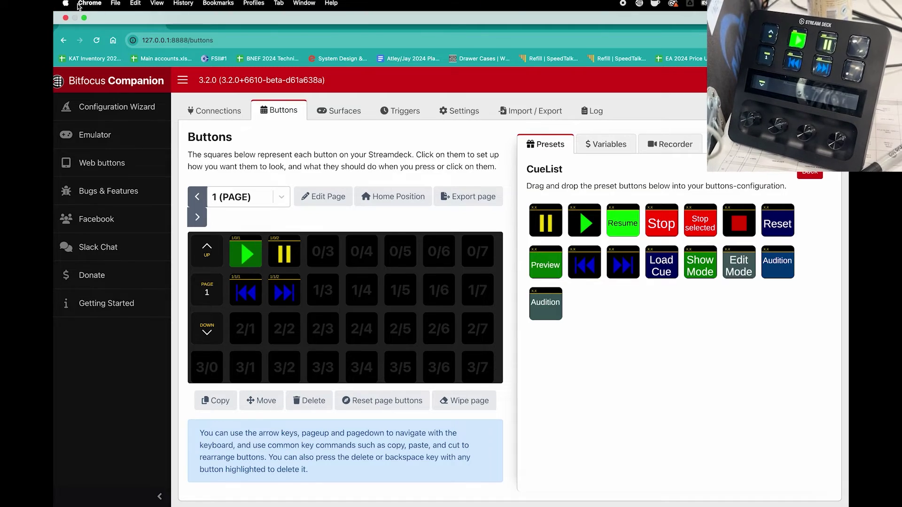
Take the Companion admin page out of full screen, close it and hide the Companion launcher window
left_click(84, 18)
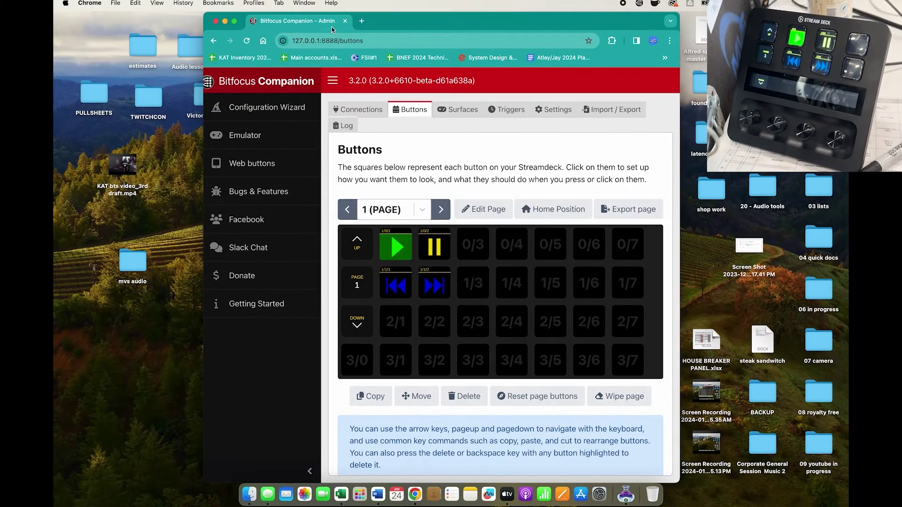
left_click(346, 21)
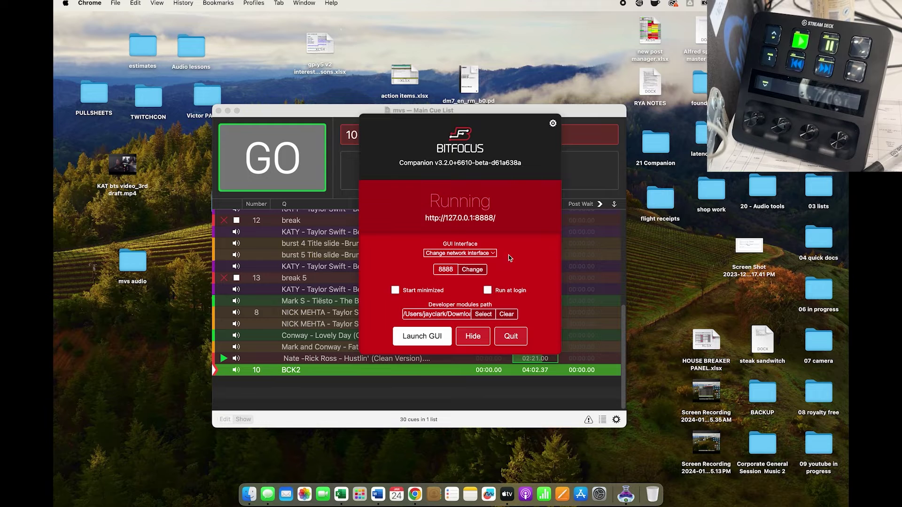
left_click(473, 336)
Test previous and next cue navigation by moving QLab's playhead up and down near the list's end, finishing on cue 10, BCK2
key("Up")
key("Up")
key("Up")
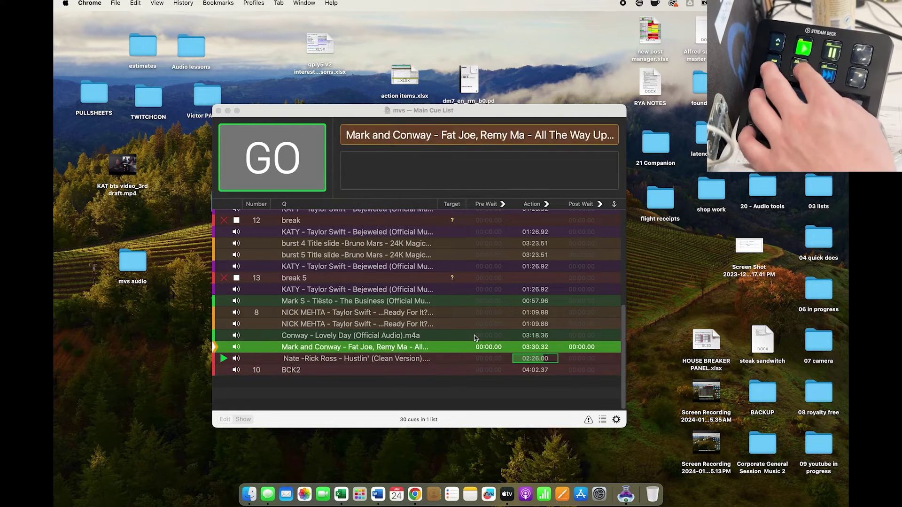
key("Down")
key("Down")
key("Up")
key("Up")
key("Up")
key("Down")
key("Down")
key("Down")
key("Down")
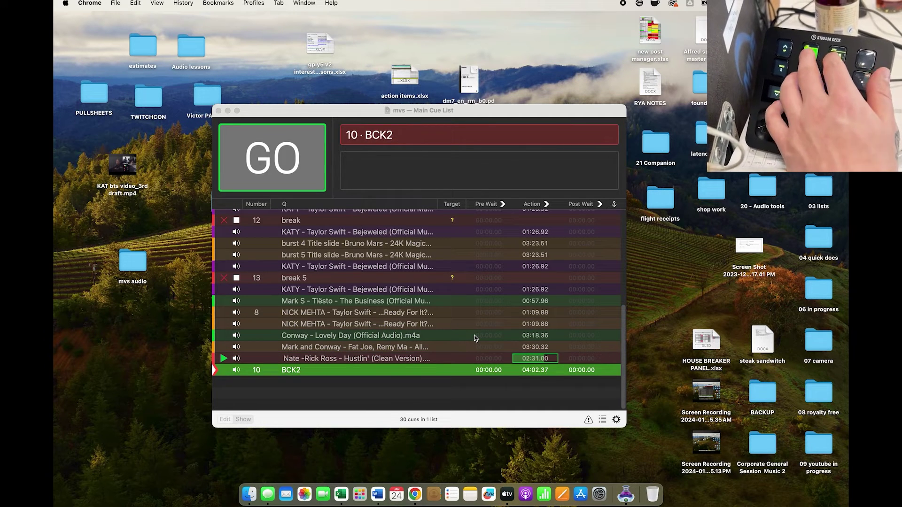
Bring the mvs workspace to the front, select cue BCK2, view the whole cue list in full screen and restore the window
left_click(321, 424)
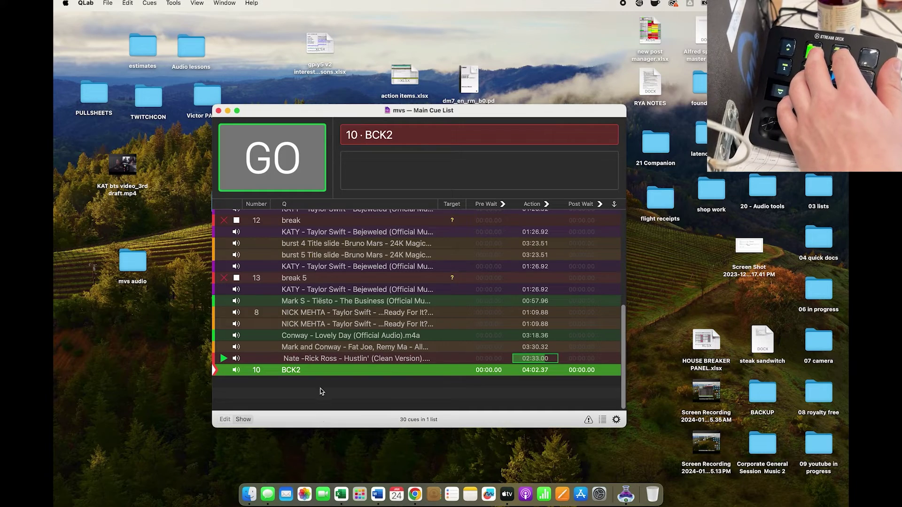
left_click(322, 391)
left_click(322, 372)
left_click(236, 110)
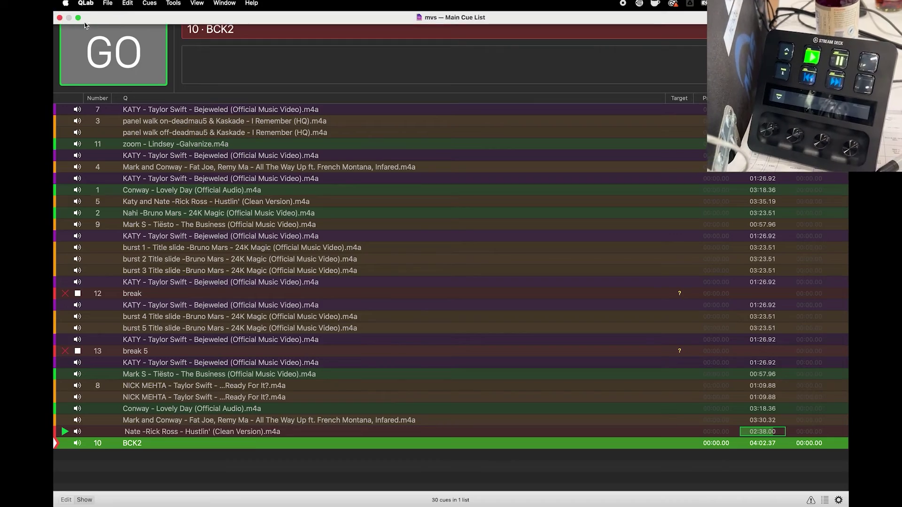
left_click(80, 19)
Reopen Companion's admin GUI in full screen and place the CueList Stop preset on button 0/3 of page 1
left_click(640, 4)
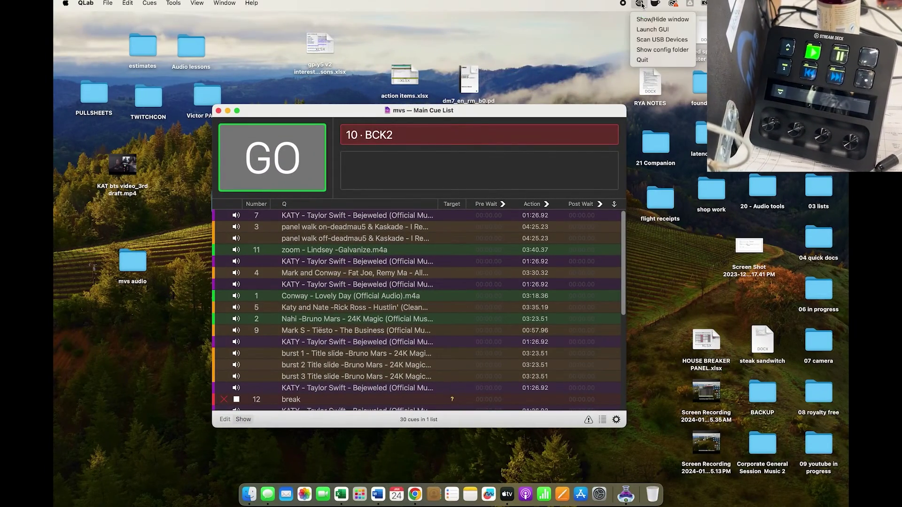
left_click(655, 29)
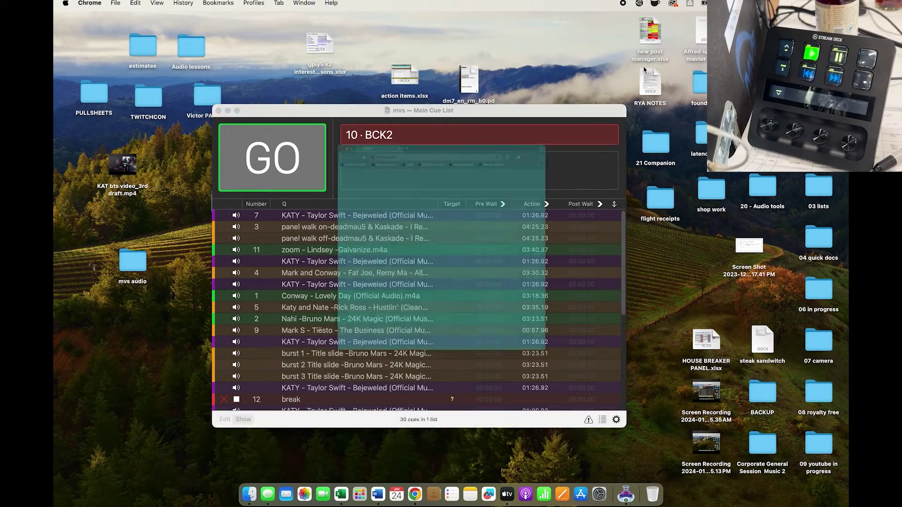
left_click(416, 112)
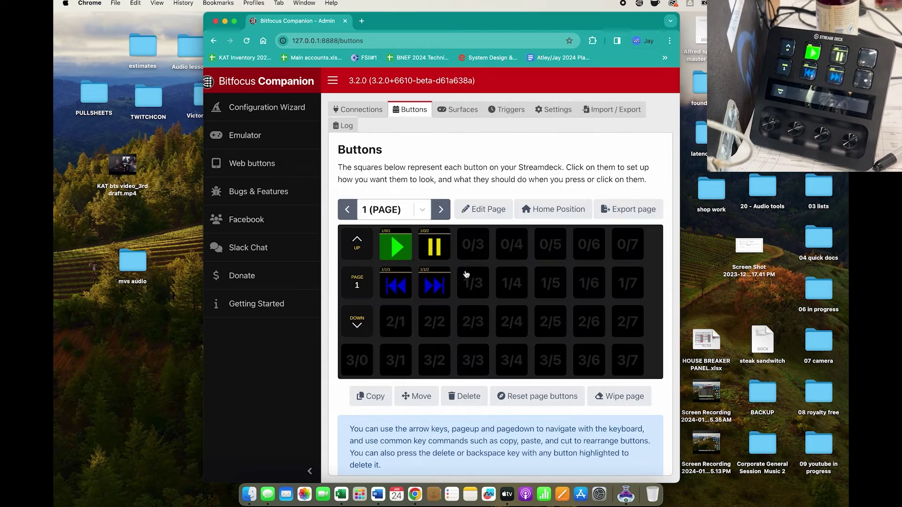
left_click(234, 21)
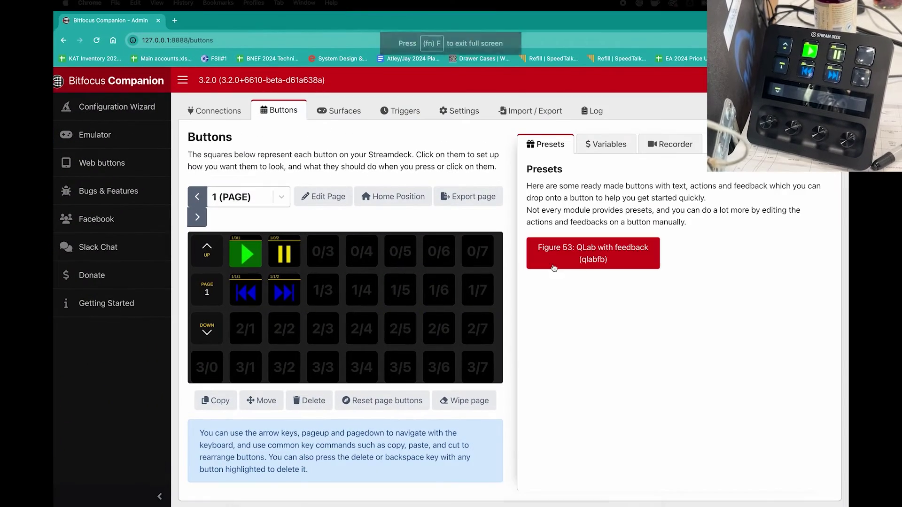
left_click(597, 253)
left_click(583, 256)
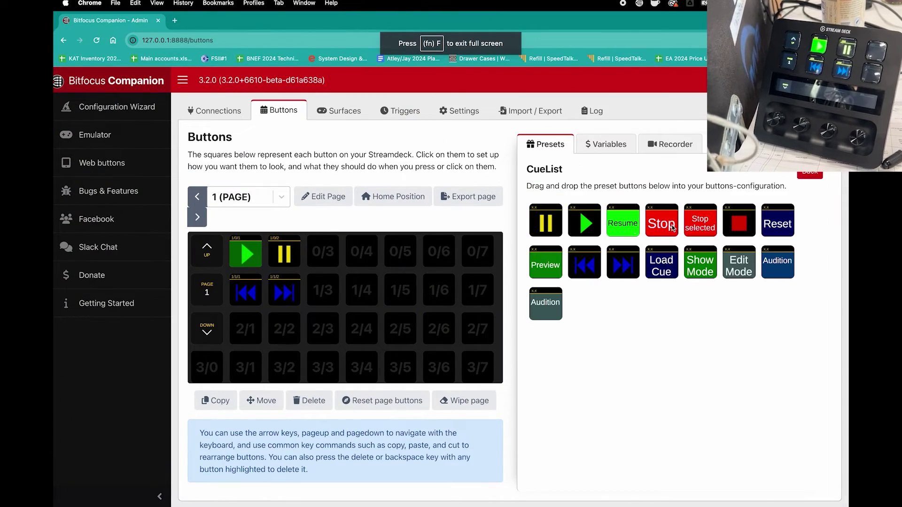
left_click_drag(672, 229, 323, 244)
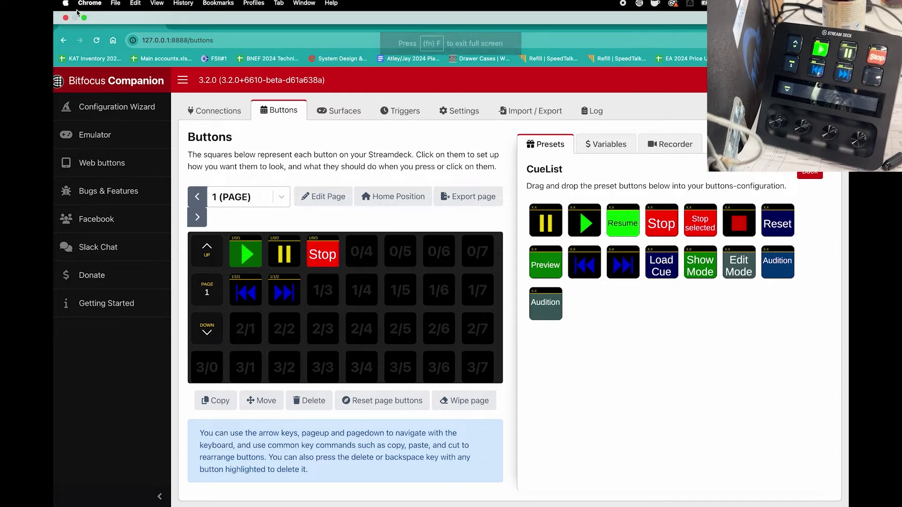
Close the Companion admin page and select the running Rick Ross - Hustlin' cue in QLab's full-screen cue list
left_click(159, 21)
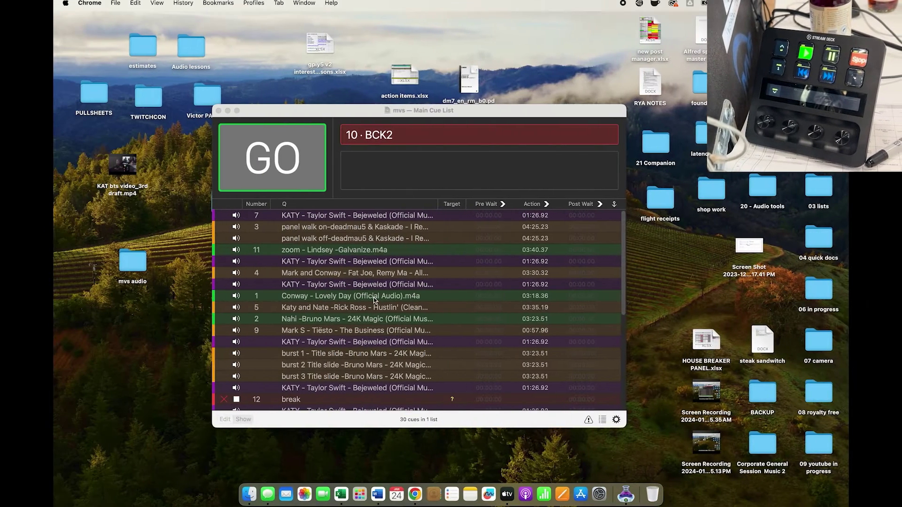
left_click(237, 111)
left_click(159, 432)
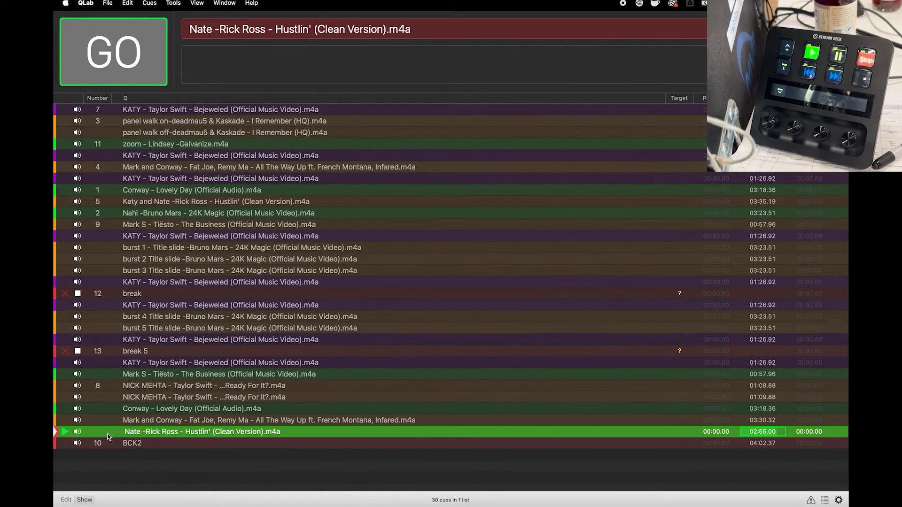
Stop the running Hustlin' cue and start the Lovely Day cue two rows above it
key("Escape")
key("Up")
key("Up")
key("space")
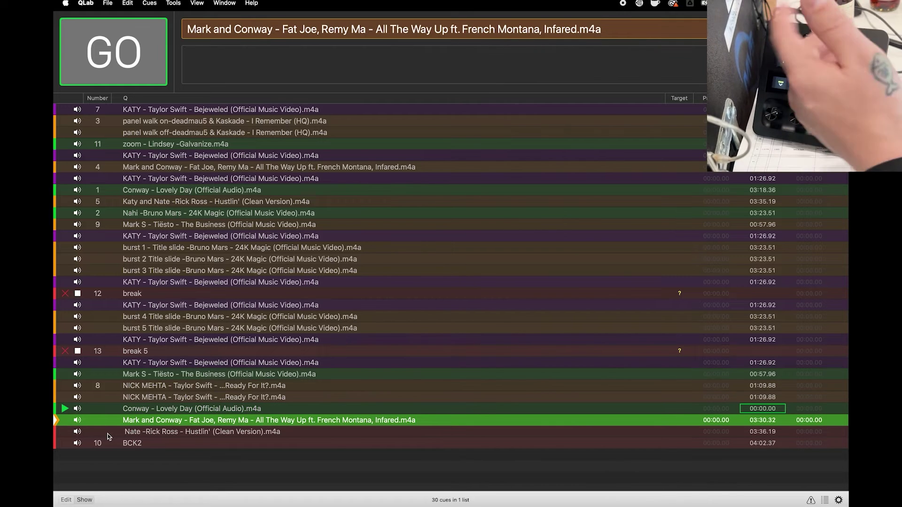
Move the playhead down and back up one cue, stop the Lovely Day cue and take the cue list out of full screen
key("Down")
key("Up")
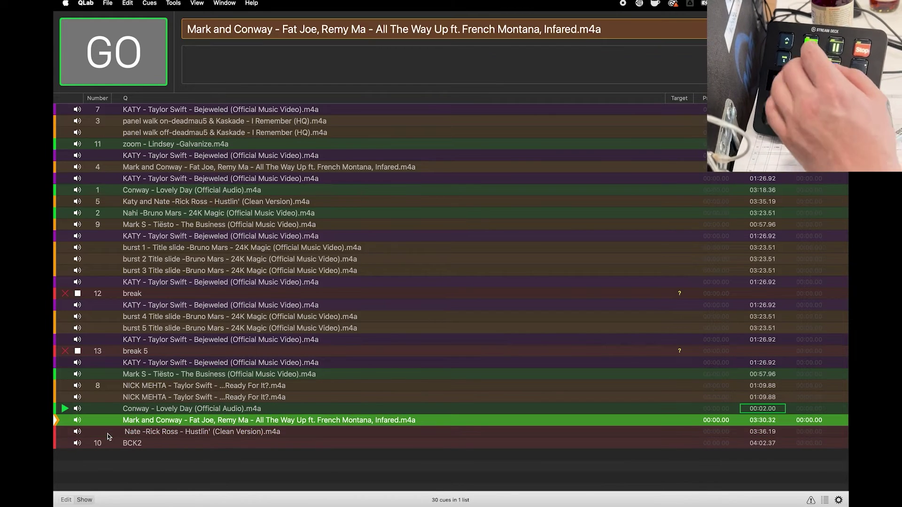
key("Escape")
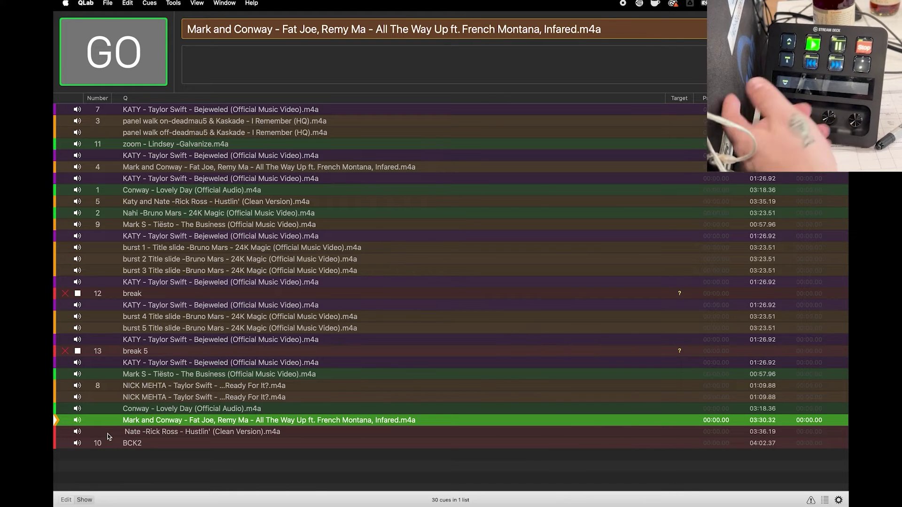
mouse_move(59, 3)
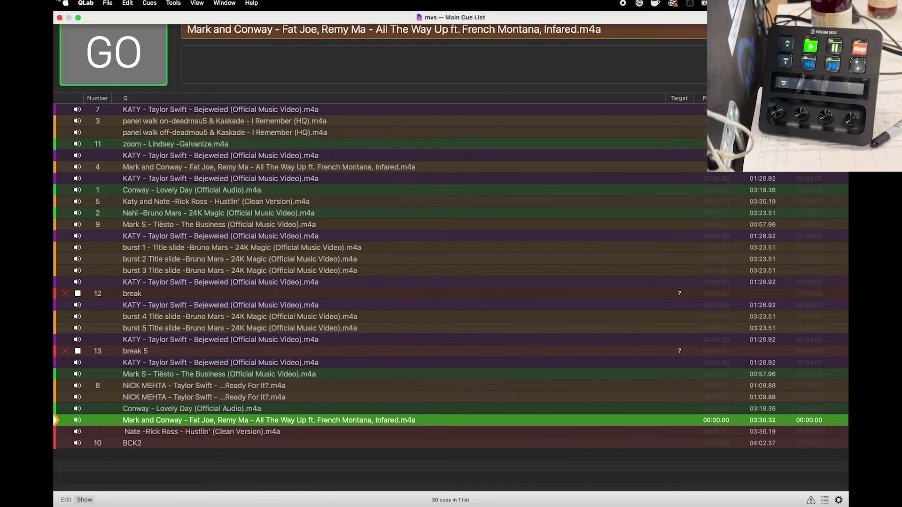
left_click(78, 17)
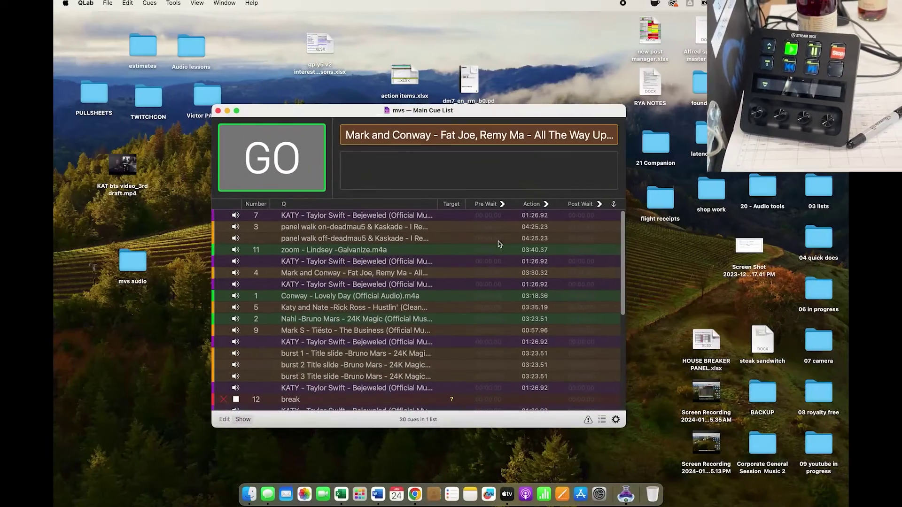
Launch Companion's admin GUI from QLab, make it full screen and show the button grid of page 1
left_click(639, 6)
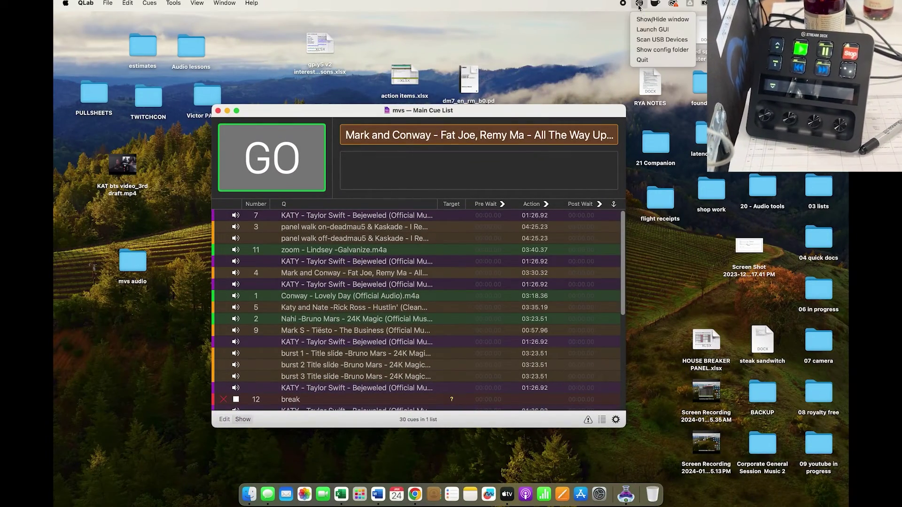
left_click(636, 29)
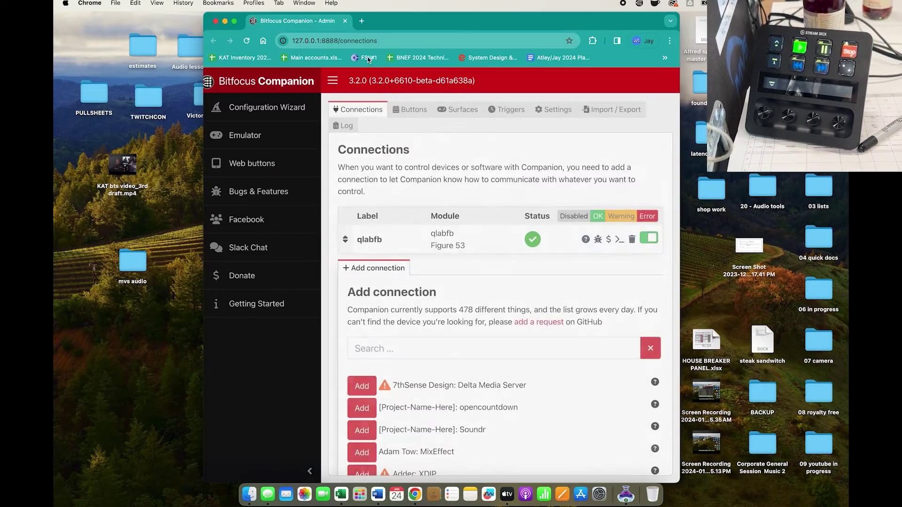
left_click(234, 21)
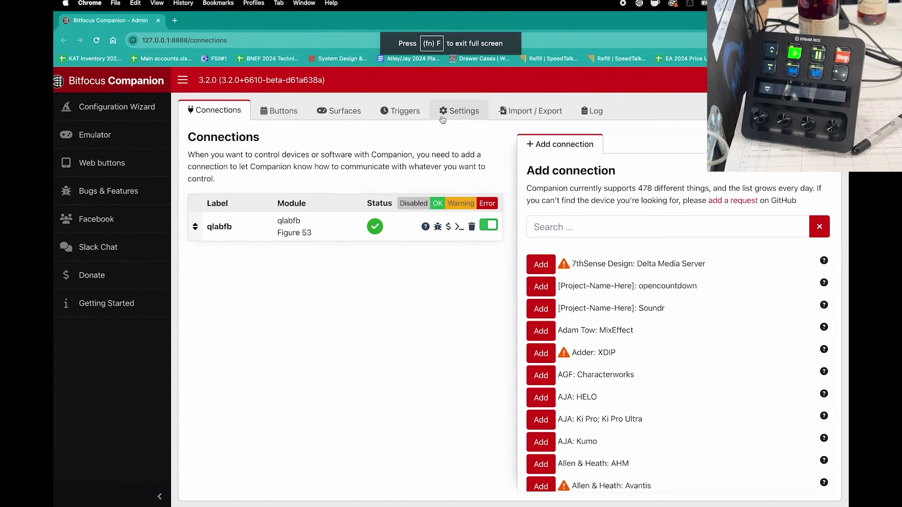
left_click(279, 110)
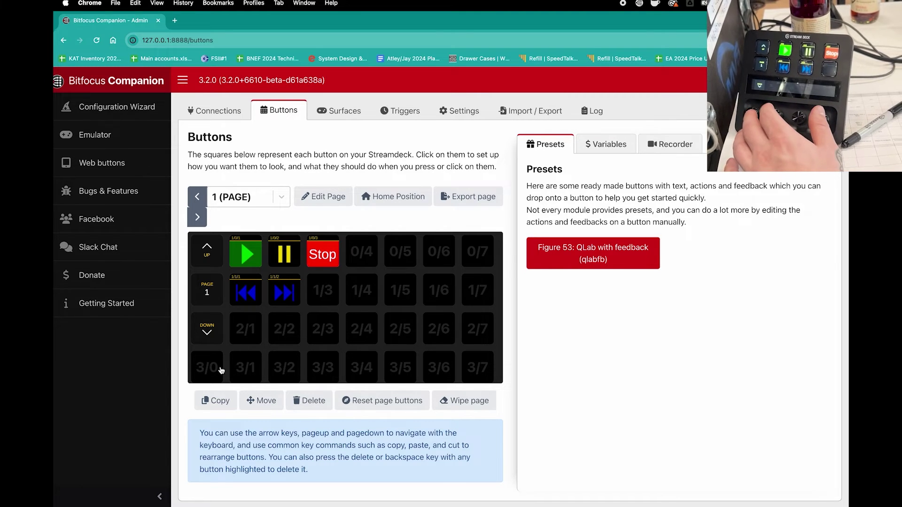
Create a regular button at position 3/0 of page 1 and enable its rotary actions
left_click(209, 370)
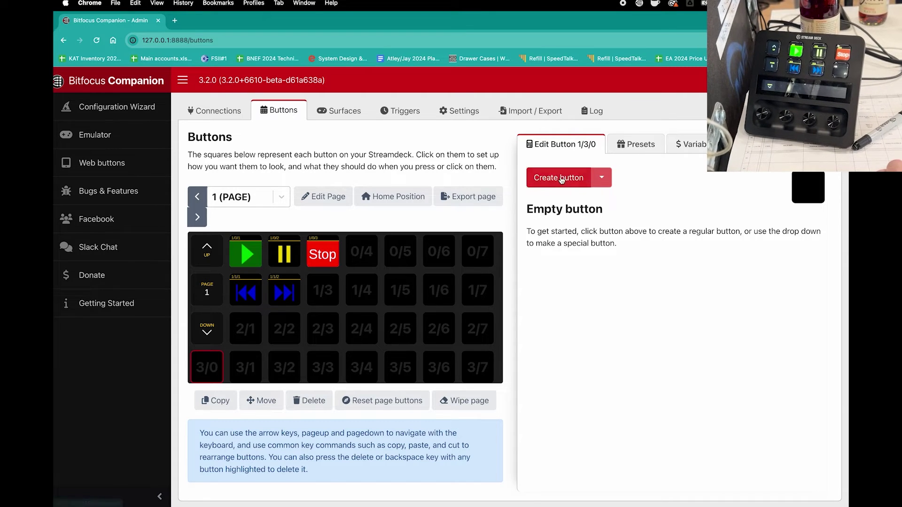
left_click(558, 177)
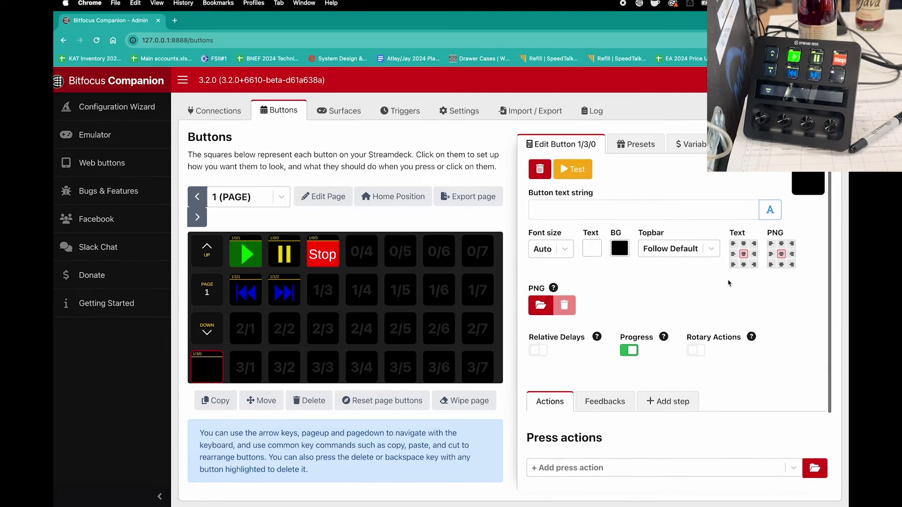
left_click(695, 346)
Add the qlabfb Previous Cue action to the rotate left actions of button 1/3/0
scroll(676, 376, "down", 5)
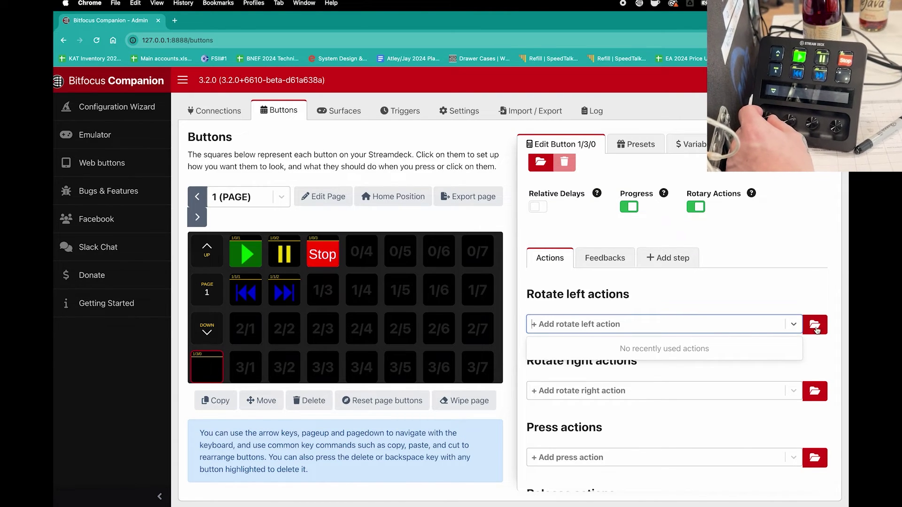
left_click(817, 329)
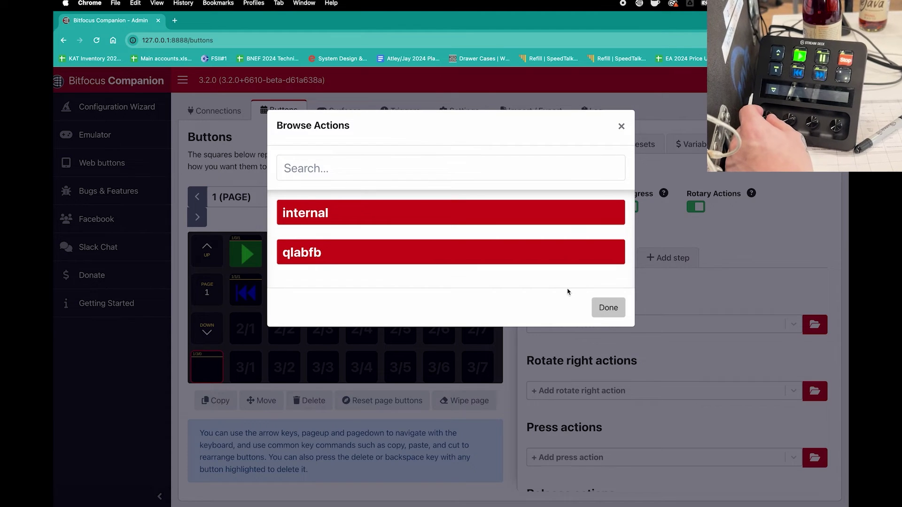
left_click(431, 258)
scroll(394, 354, "down", 5)
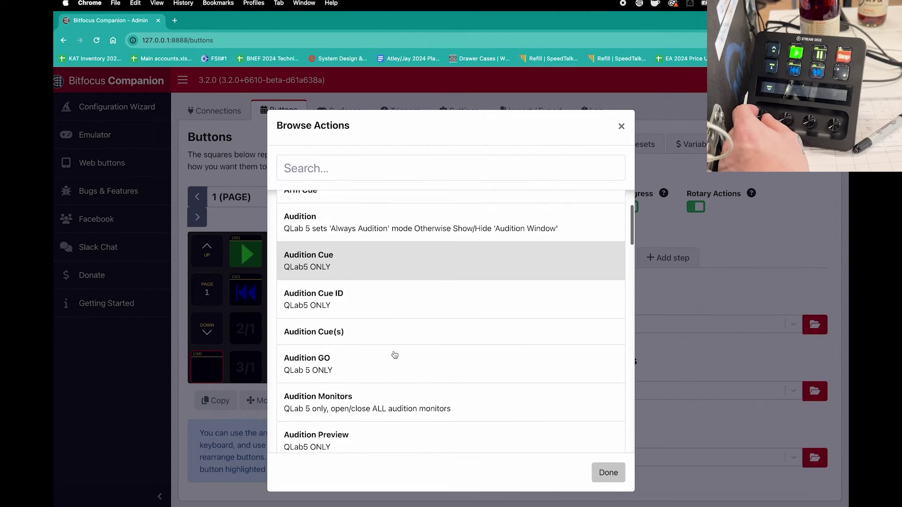
scroll(394, 355, "down", 5)
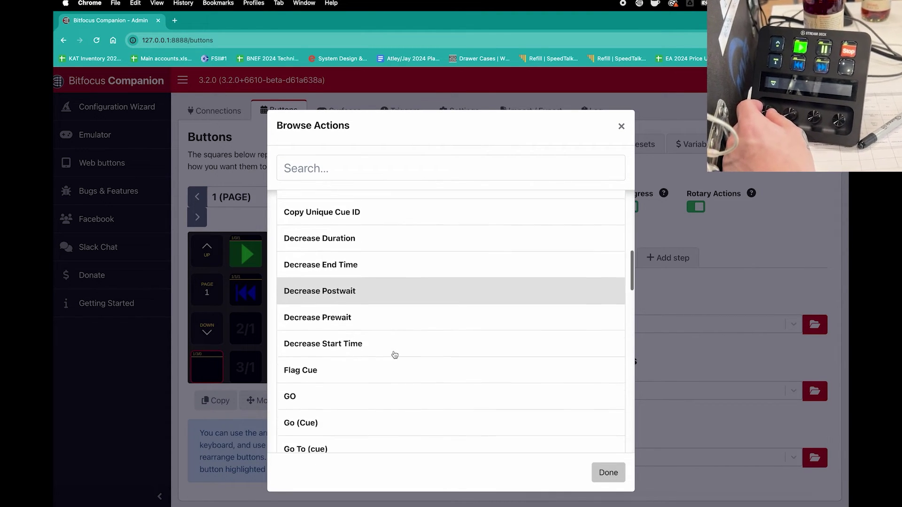
scroll(395, 354, "down", 5)
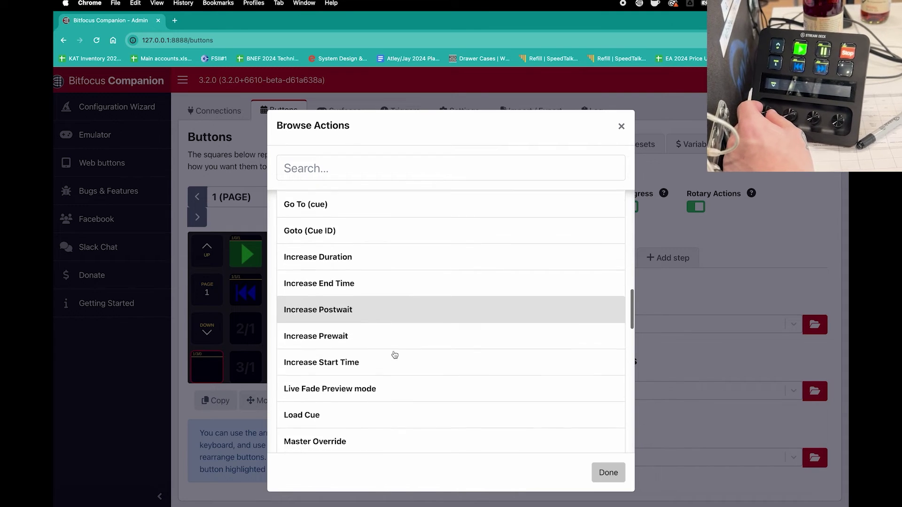
scroll(394, 355, "down", 5)
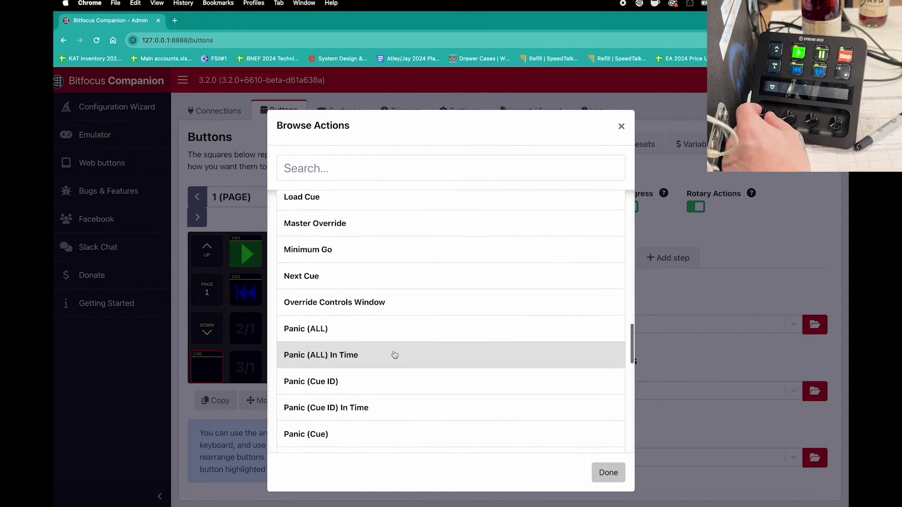
scroll(395, 354, "down", 4)
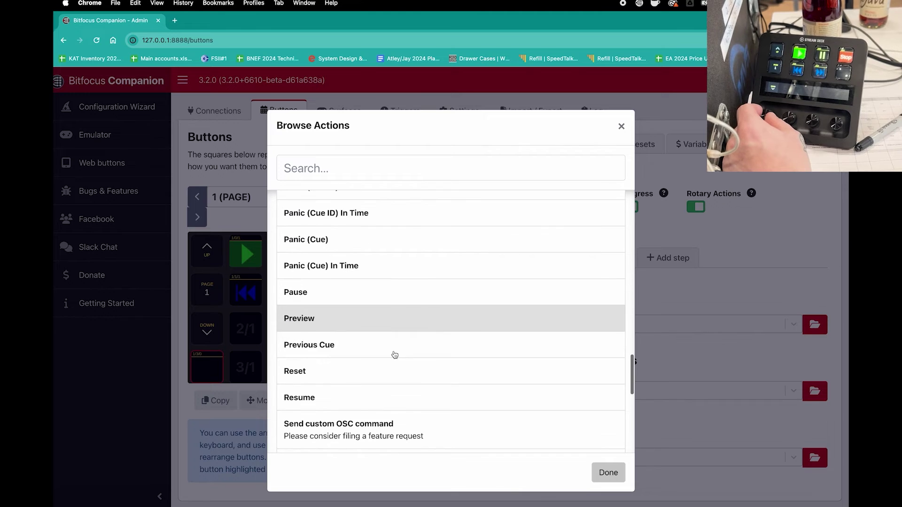
left_click(690, 424)
Search the actions for "cue" and add qlabfb Next Cue to the rotate right actions of button 1/3/0
scroll(630, 419, "down", 4)
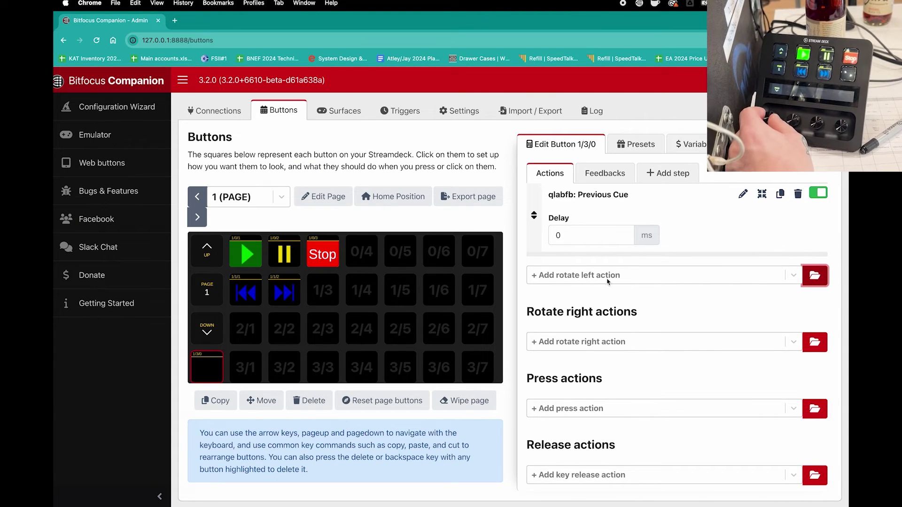
left_click(814, 342)
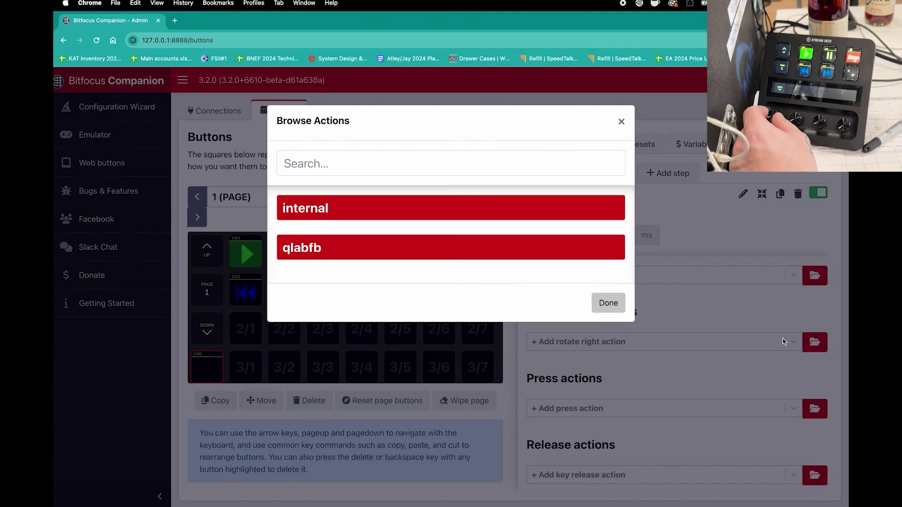
left_click(342, 256)
scroll(400, 291, "down", 10)
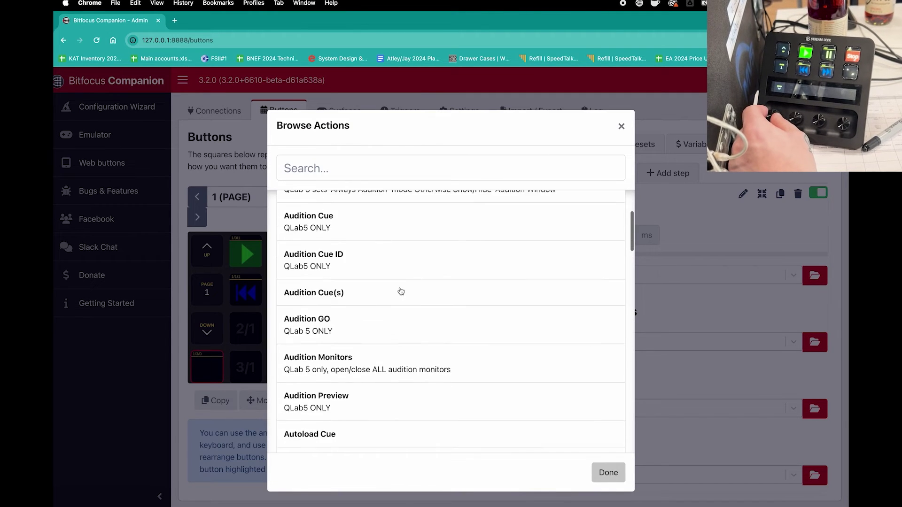
scroll(399, 291, "up", 5)
type("prev")
key("BackSpace")
key("BackSpace")
key("BackSpace")
key("BackSpace")
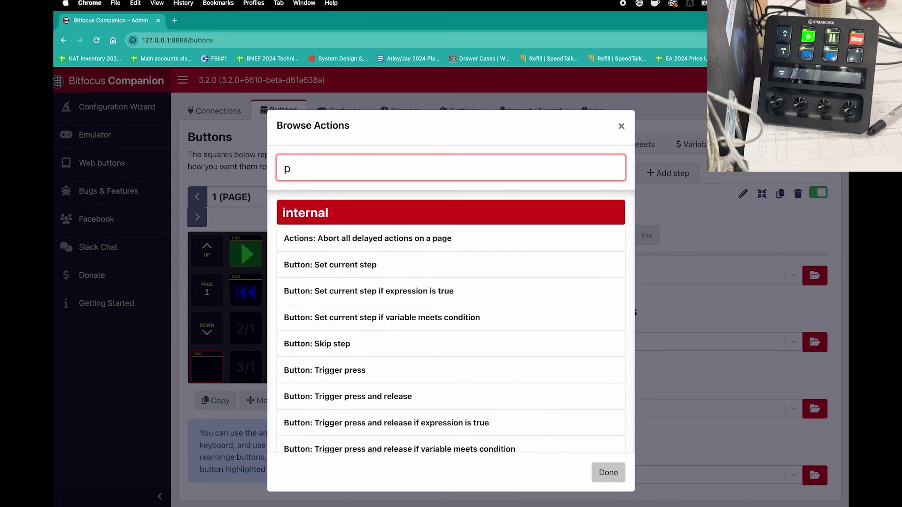
type("cue")
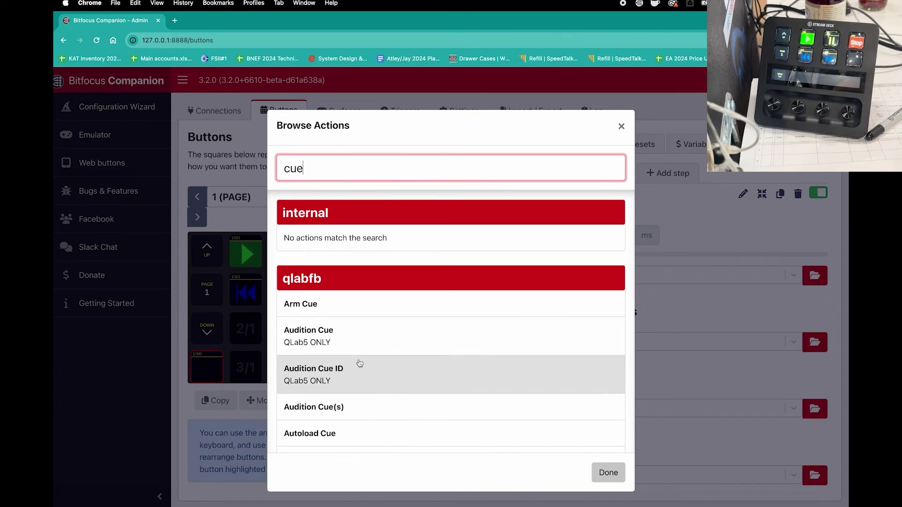
scroll(355, 357, "down", 3)
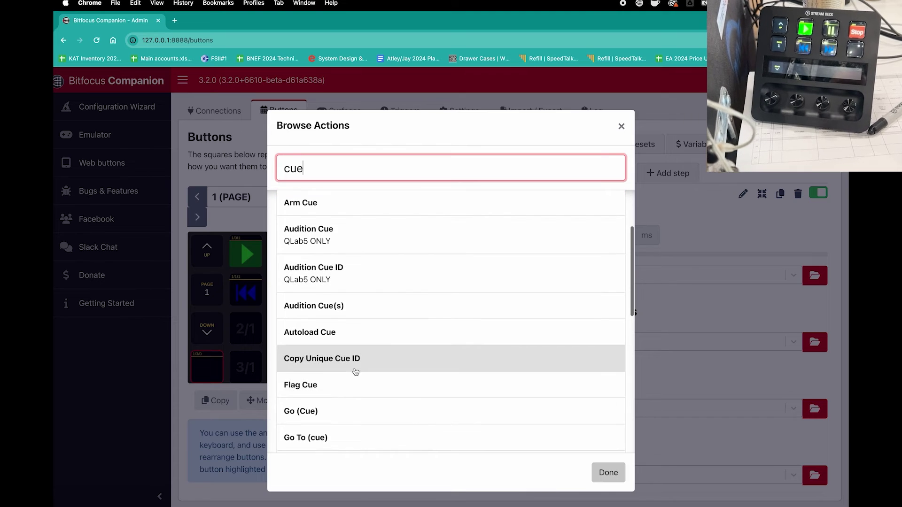
scroll(353, 378, "down", 4)
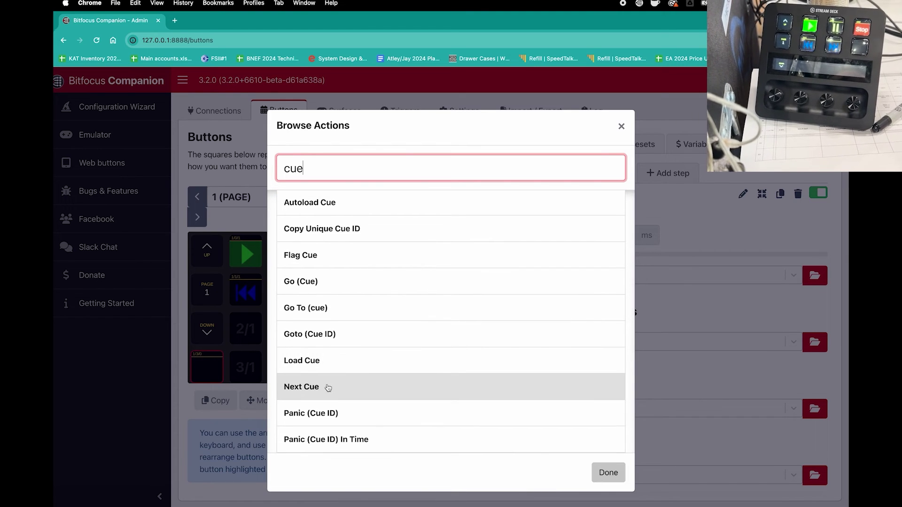
left_click(698, 378)
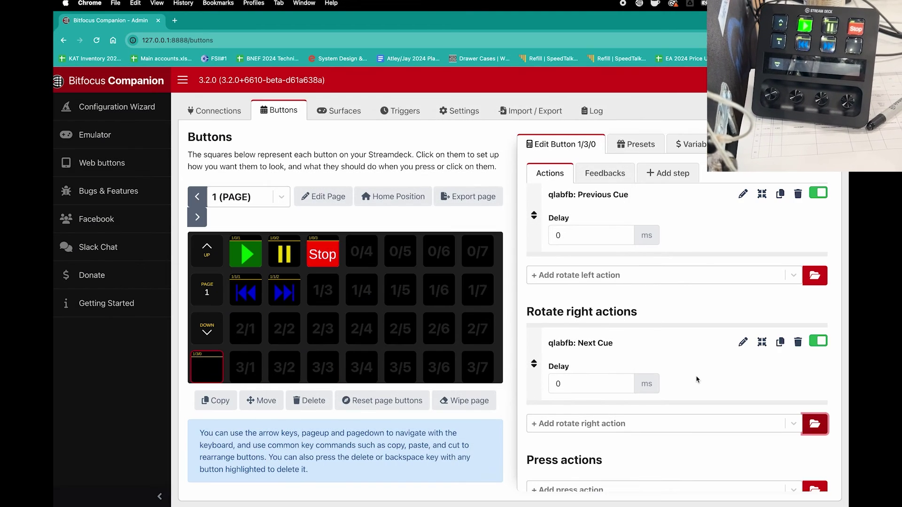
Close the Companion admin page and select the "burst 2 Title slide" cue in QLab's full-screen cue list
left_click(157, 21)
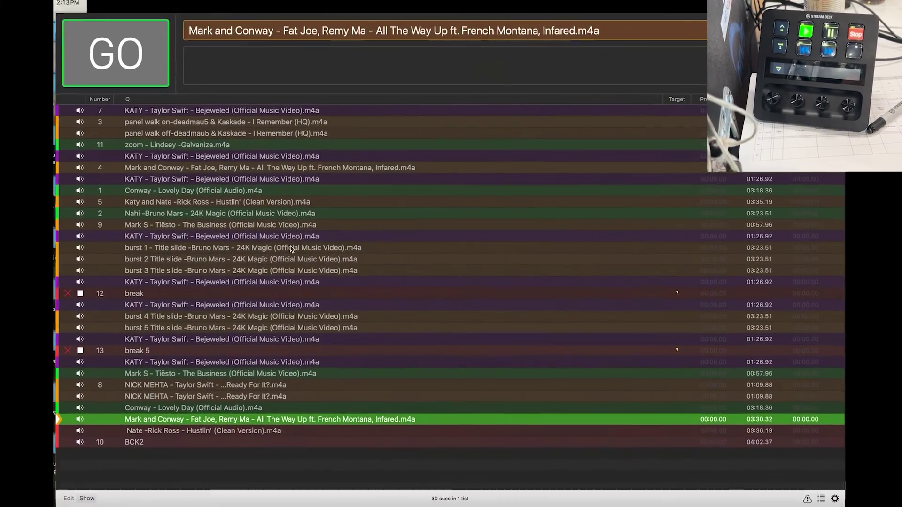
left_click(283, 263)
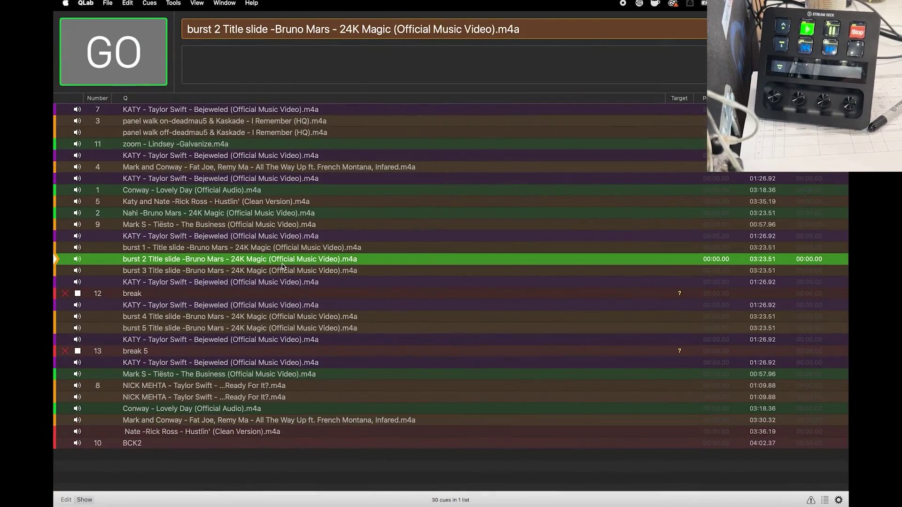